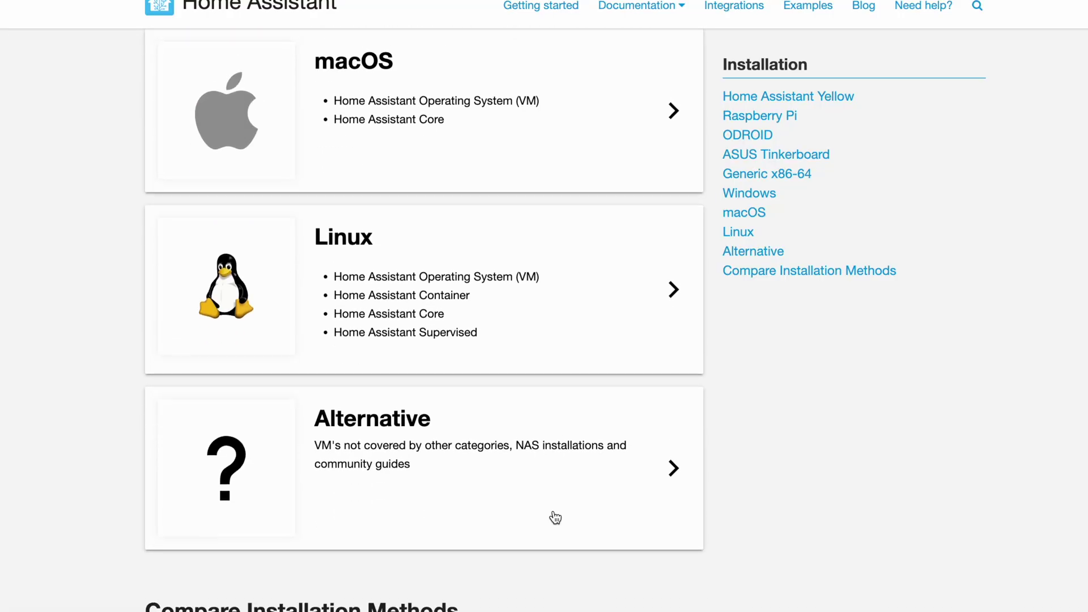
- Navigate from the guide's Installation section to the Raspberry Pi installation instructions
{"action": "scroll", "coordinate": [555, 518], "scroll_direction": "up", "scroll_amount": 8}
{"action": "scroll", "coordinate": [556, 517], "scroll_direction": "up", "scroll_amount": 5}
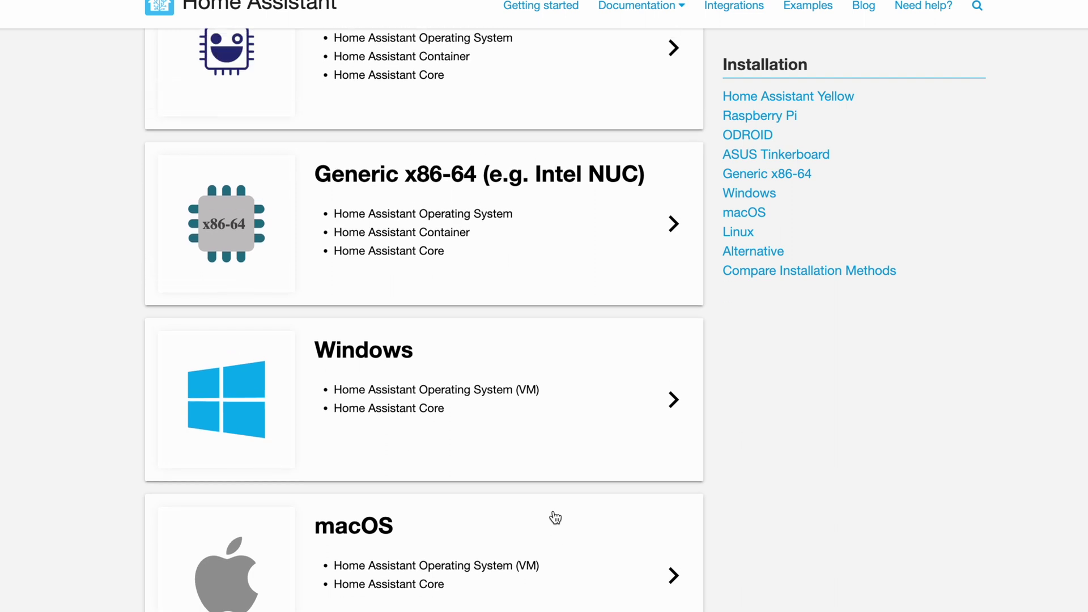
{"action": "scroll", "coordinate": [556, 517], "scroll_direction": "up", "scroll_amount": 2}
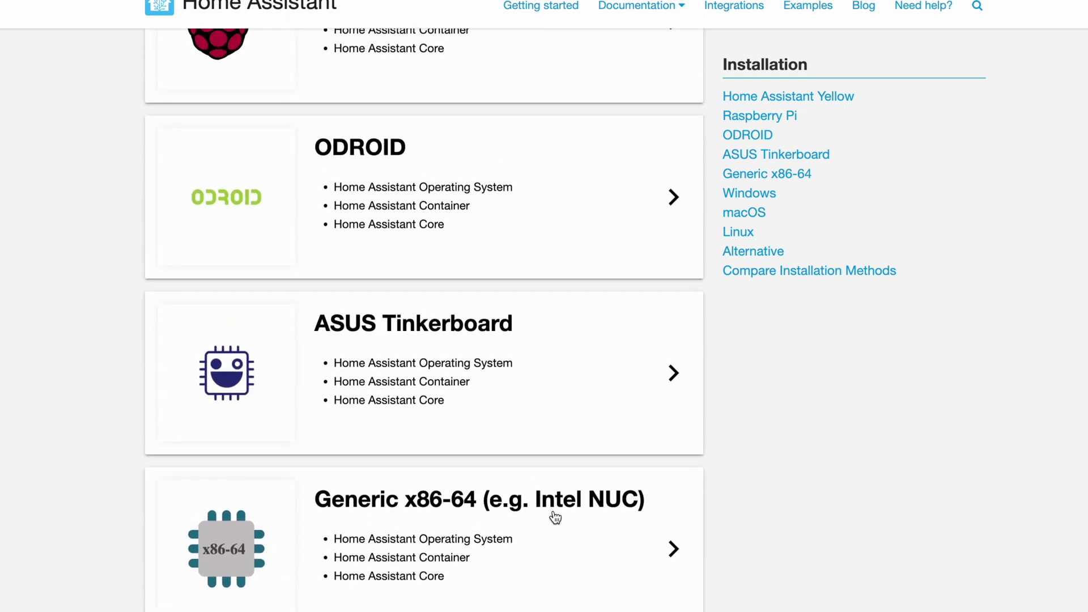
{"action": "scroll", "coordinate": [555, 517], "scroll_direction": "up", "scroll_amount": 5}
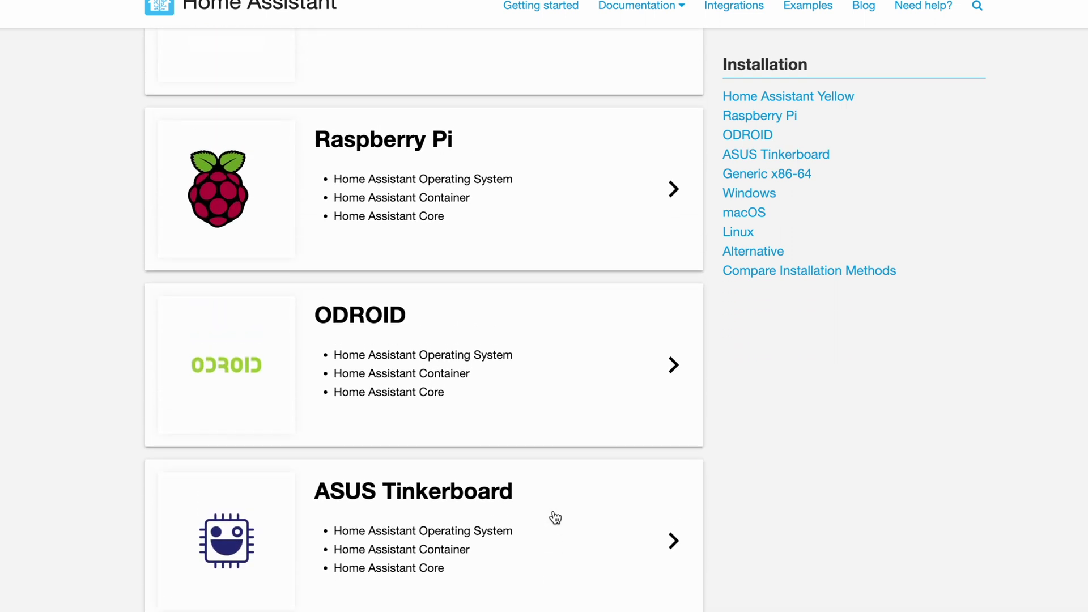
{"action": "scroll", "coordinate": [555, 518], "scroll_direction": "up", "scroll_amount": 3}
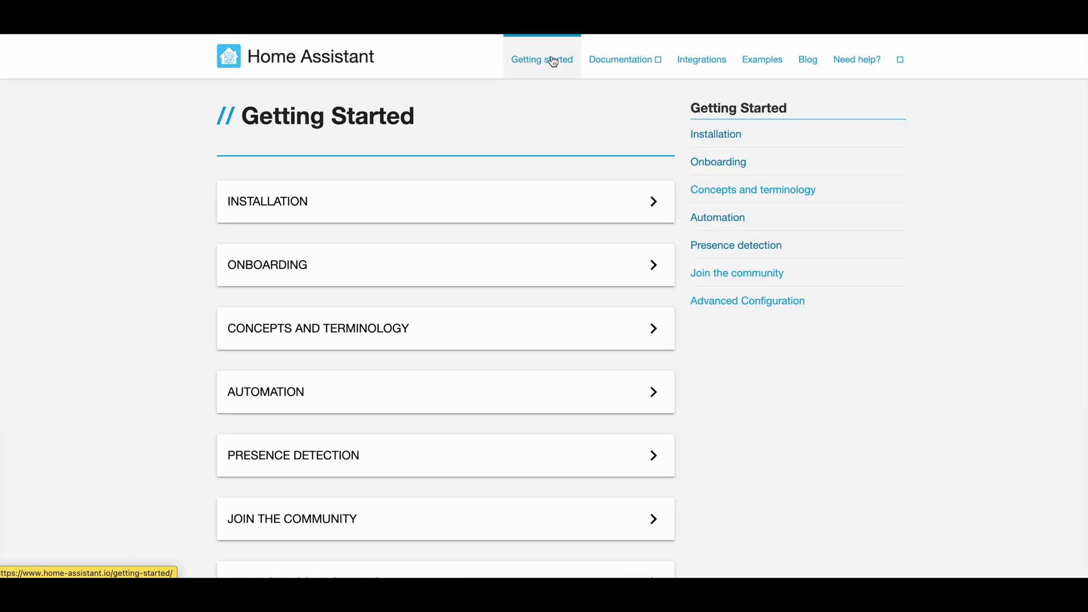
{"action": "left_click", "coordinate": [437, 218]}
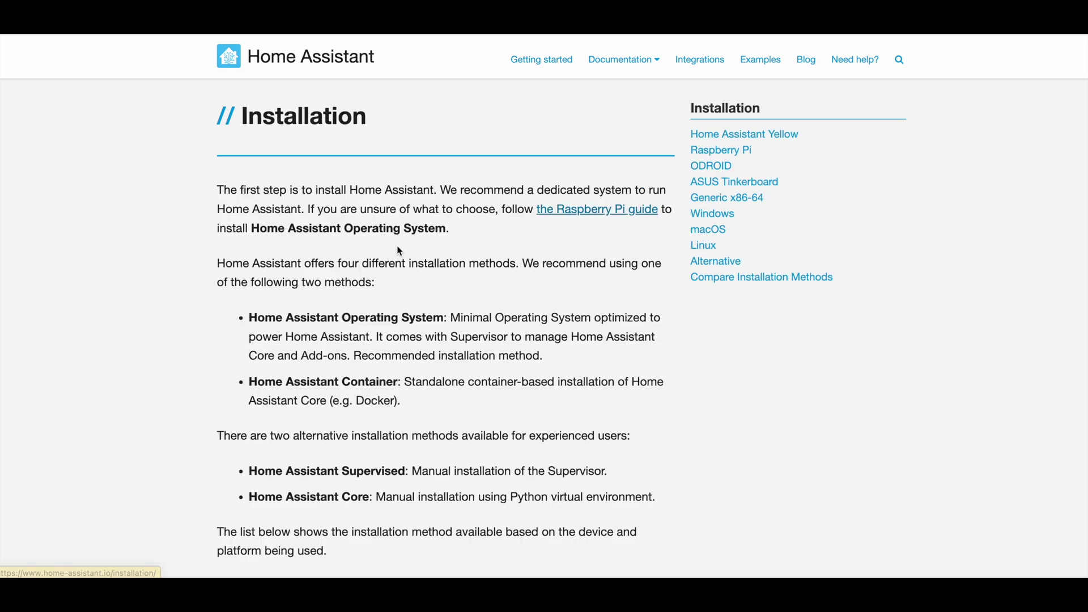
{"action": "scroll", "coordinate": [553, 475], "scroll_direction": "down", "scroll_amount": 4}
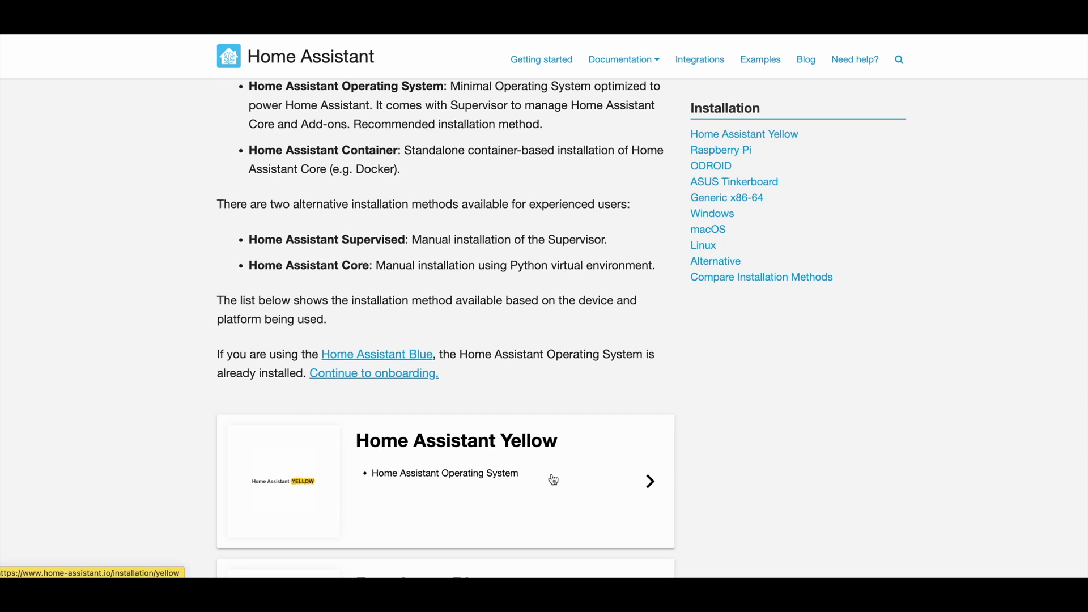
{"action": "scroll", "coordinate": [553, 476], "scroll_direction": "down", "scroll_amount": 4}
{"action": "left_click", "coordinate": [551, 479]}
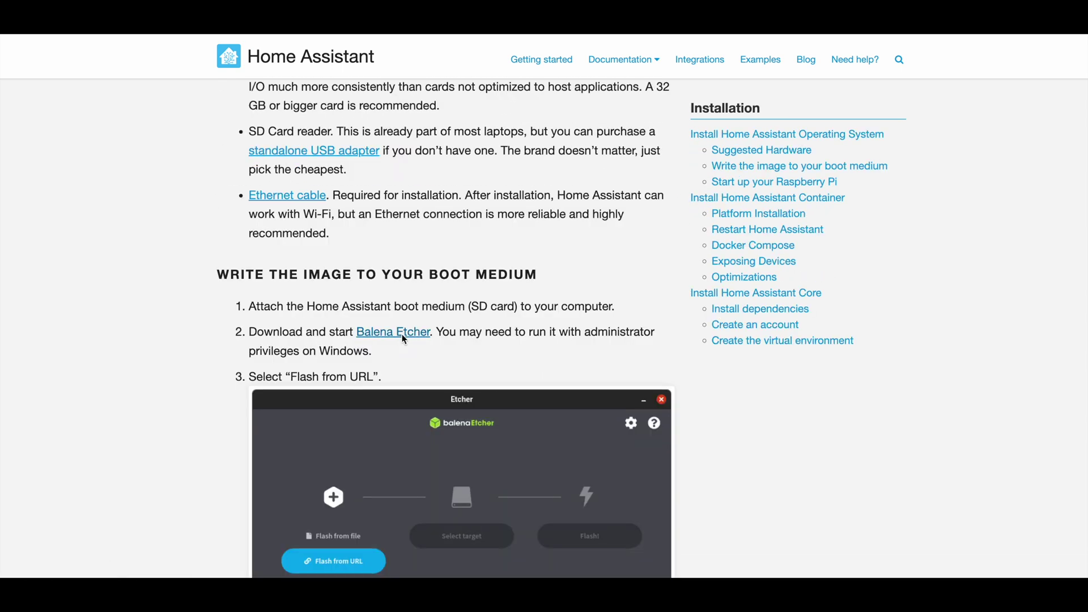
- Download balenaEtcher and install it into the Applications folder
{"action": "left_click", "coordinate": [403, 334]}
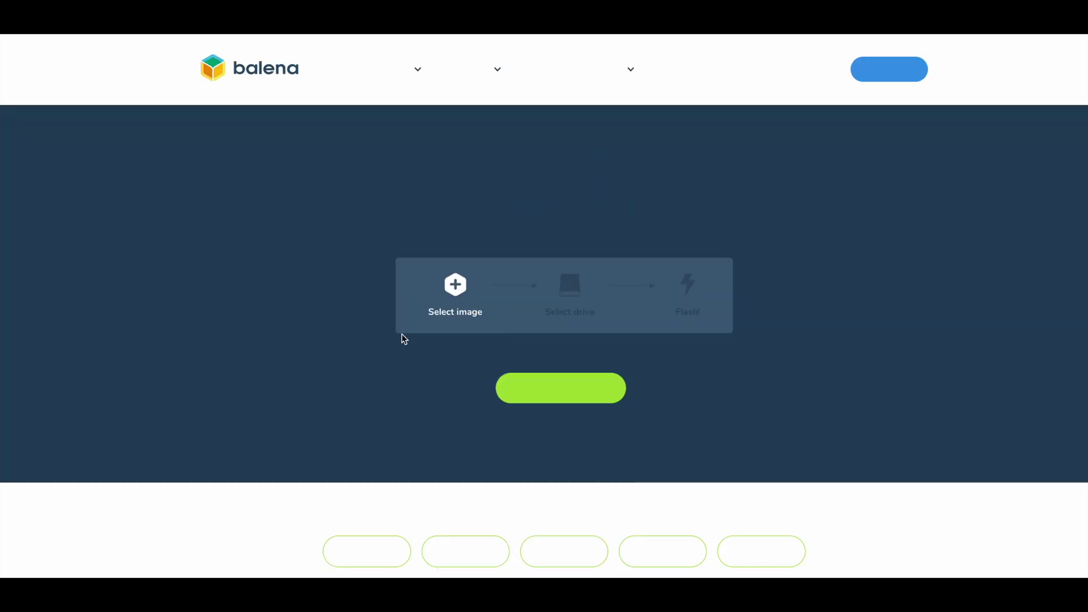
{"action": "left_click", "coordinate": [554, 391]}
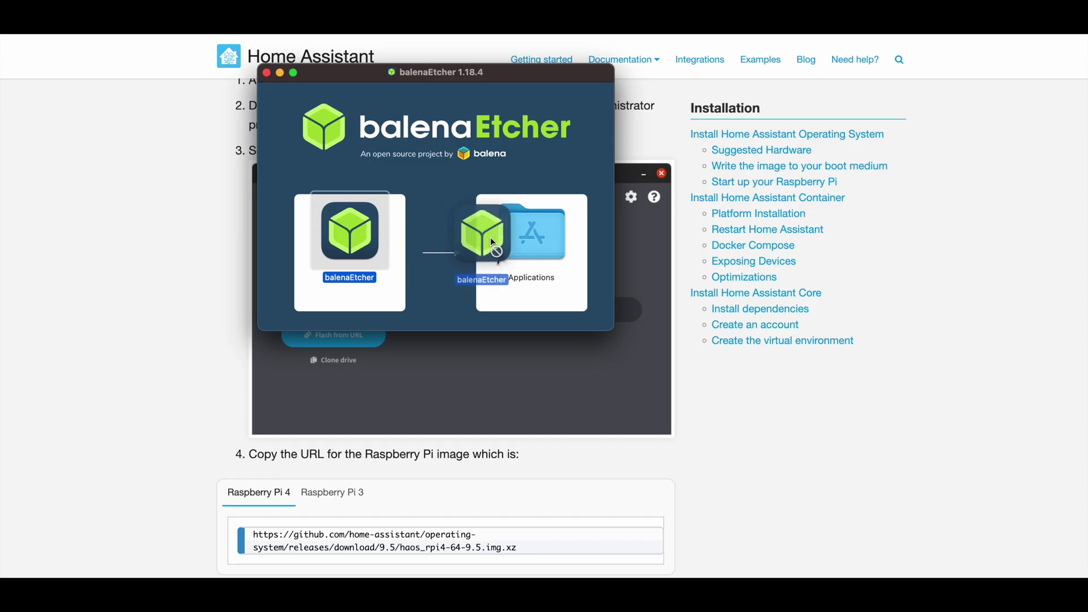
{"action": "left_click_drag", "start_coordinate": [491, 237], "coordinate": [513, 244]}
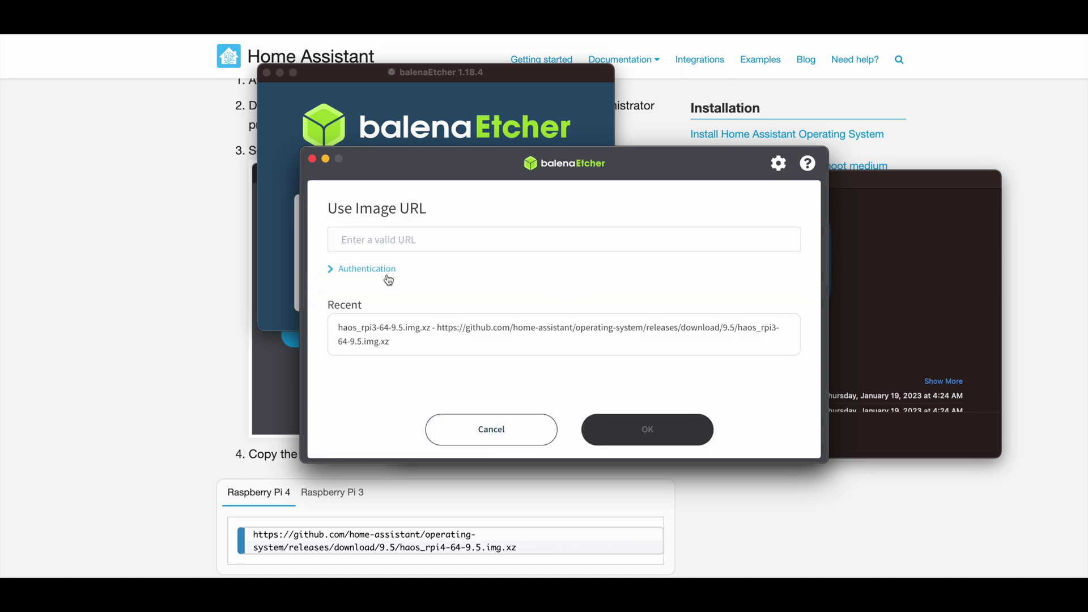
- Load the recent haos_rpi3-64-9.5 image URL in Etcher and list the target drives
{"action": "left_click", "coordinate": [399, 341]}
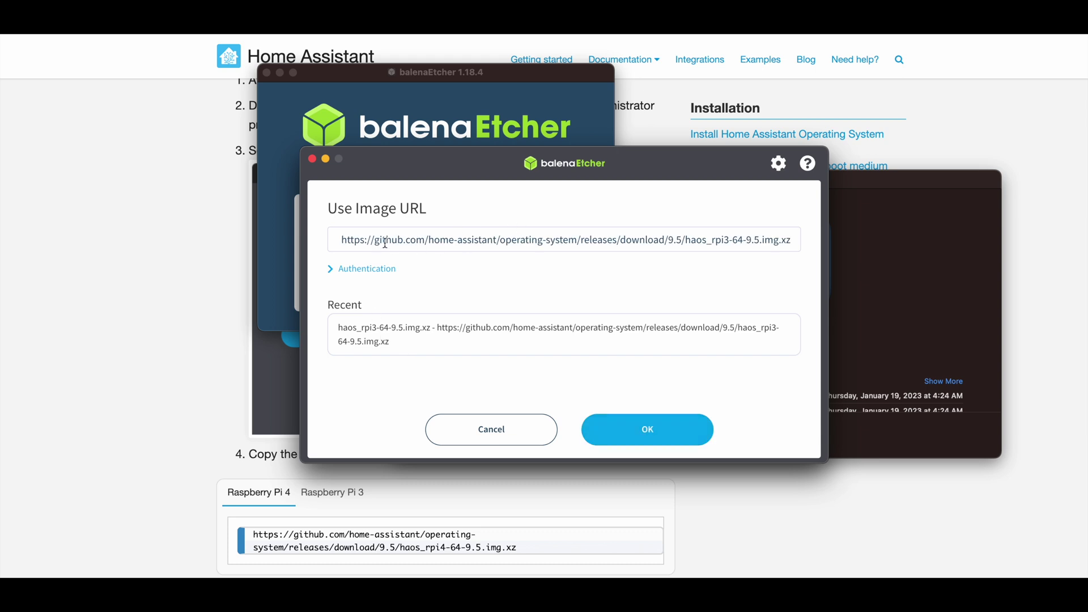
{"action": "left_click", "coordinate": [649, 438]}
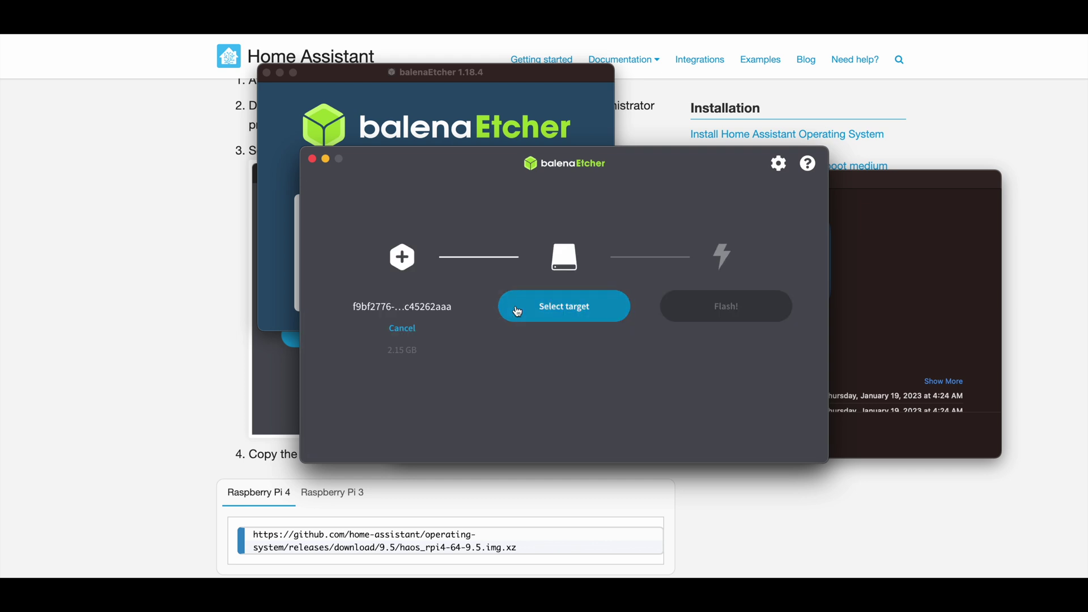
{"action": "left_click", "coordinate": [517, 311]}
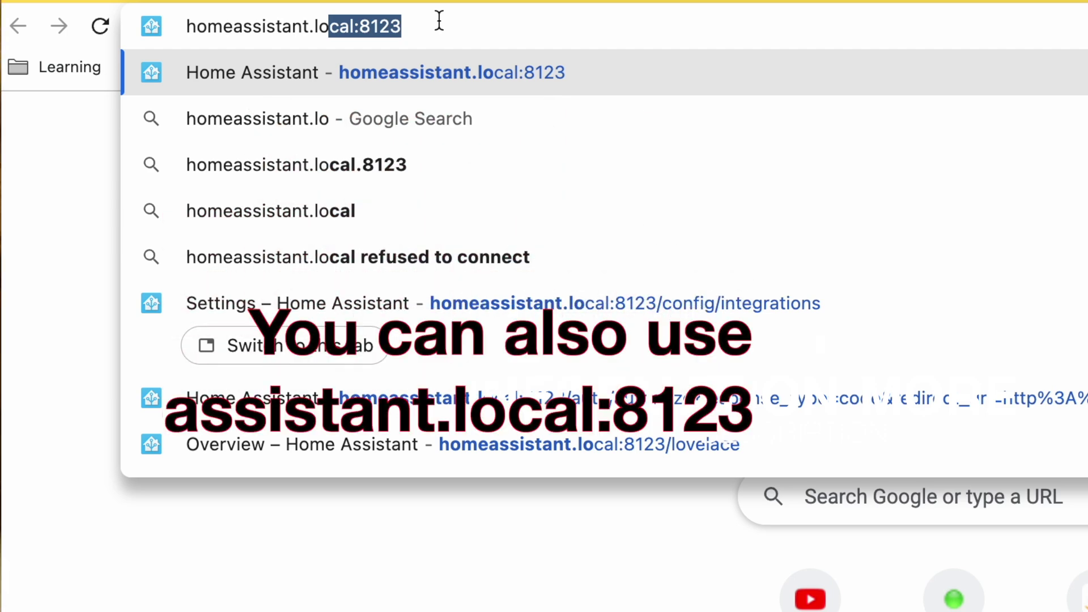
- At homeassistant.local:8123, submit the location, enable statistical data and diagnostics sharing, and finish onboarding
{"action": "key", "text": "Return"}
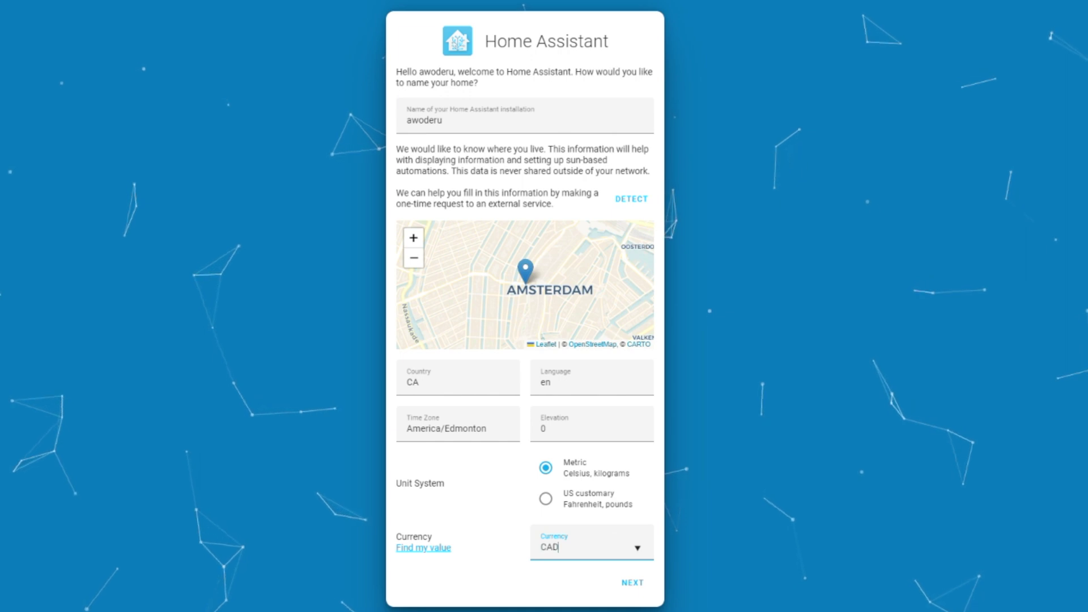
{"action": "left_click", "coordinate": [643, 590]}
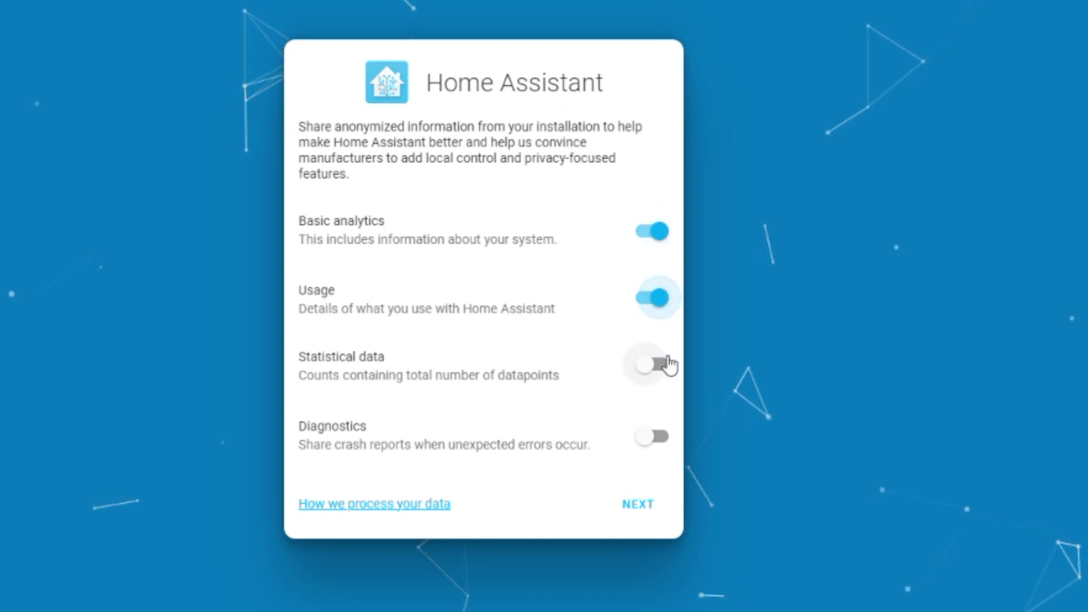
{"action": "left_click", "coordinate": [652, 364]}
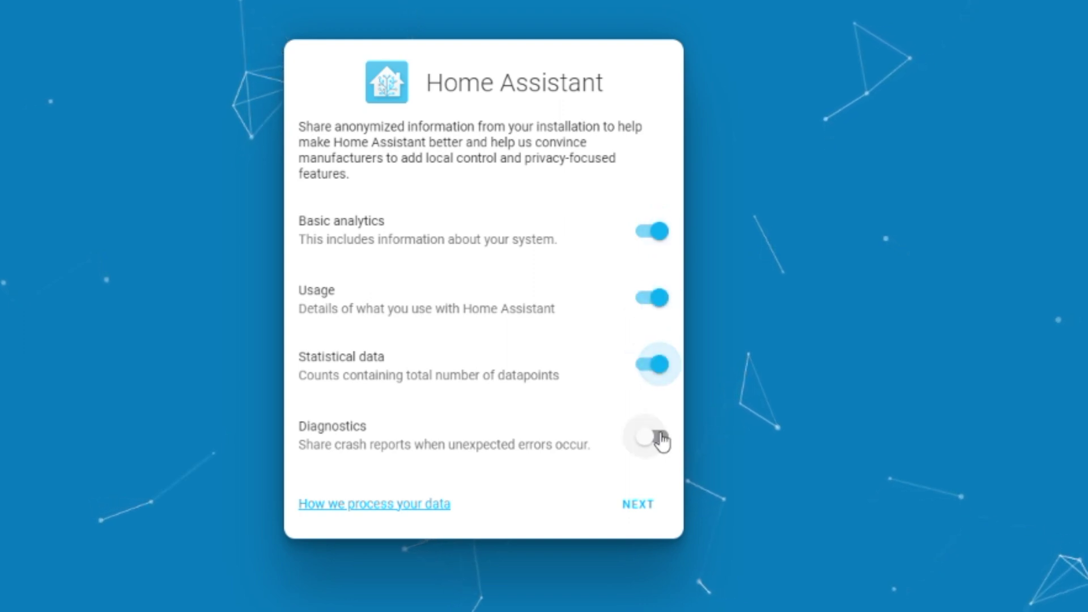
{"action": "left_click", "coordinate": [660, 439]}
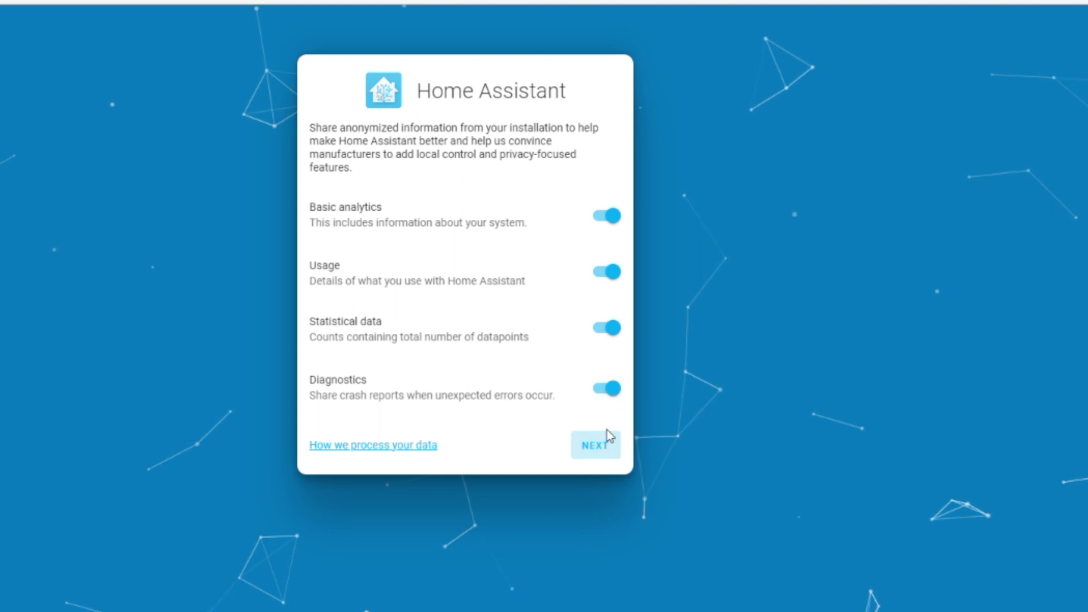
{"action": "left_click", "coordinate": [607, 432]}
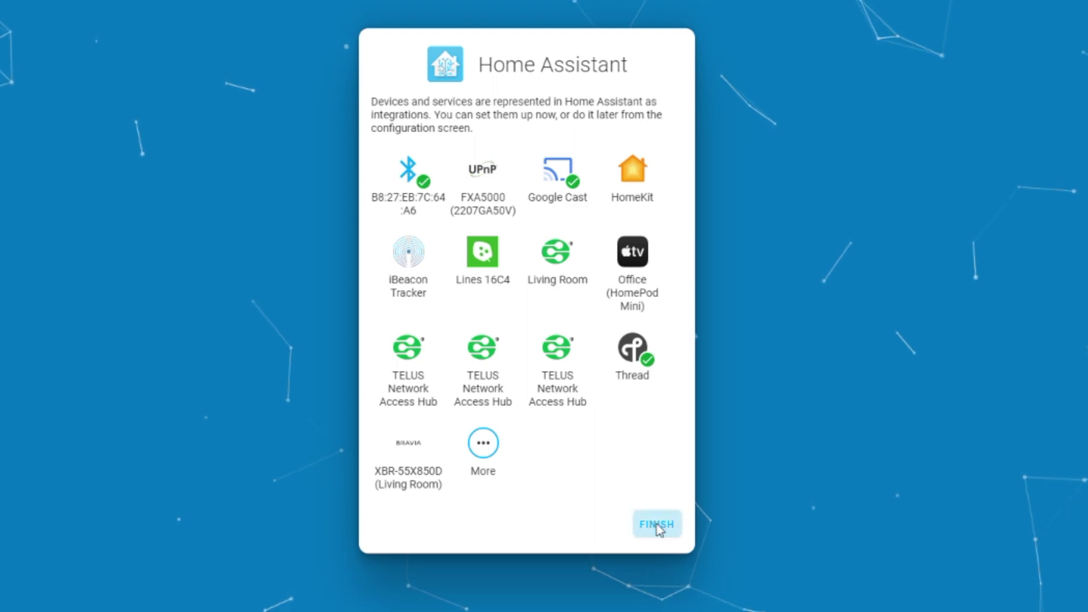
{"action": "left_click", "coordinate": [657, 525]}
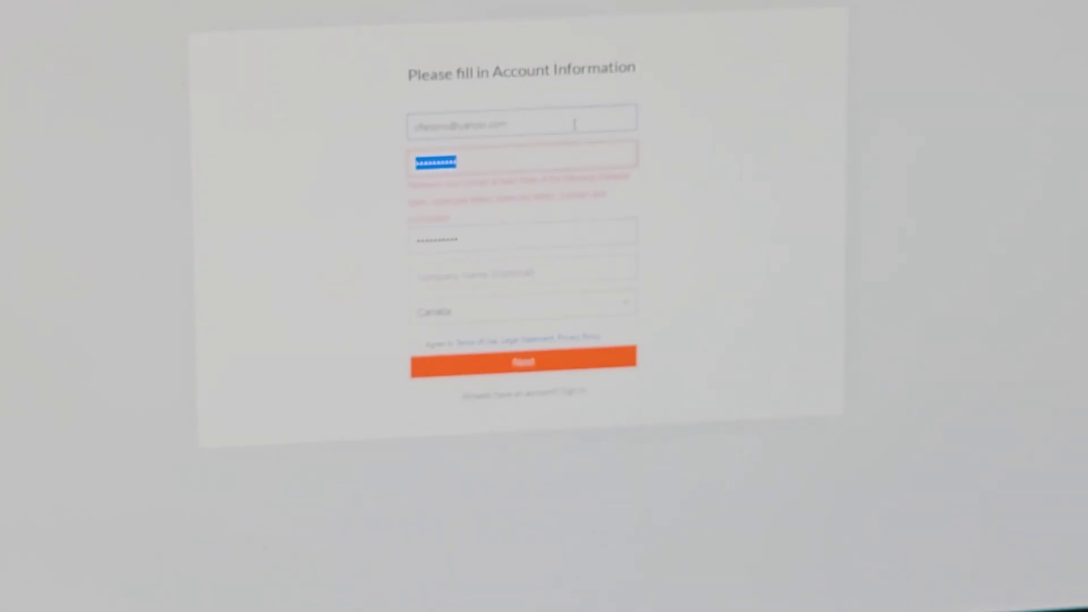
- Start registering a new Tuya IoT Platform account via the sign-up form
{"action": "type", "text": "a"}
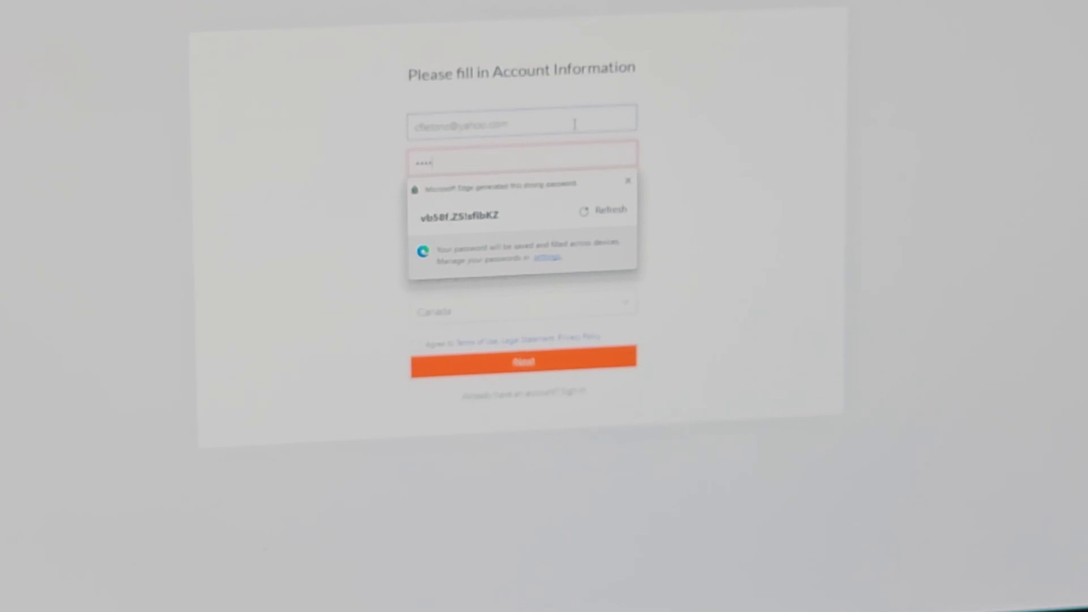
{"action": "type", "text": "12"}
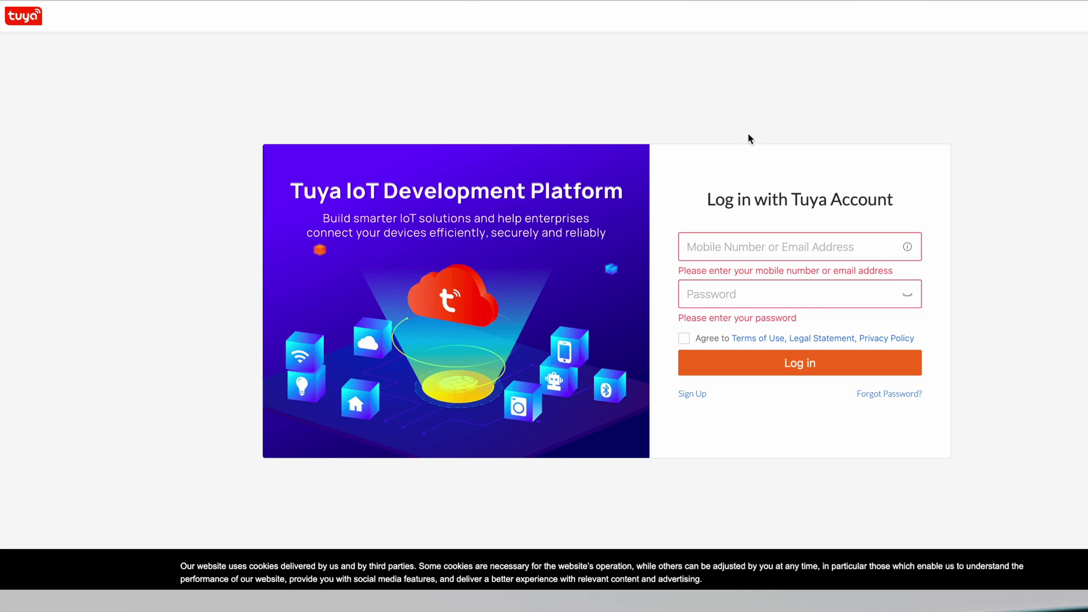
{"action": "left_click", "coordinate": [691, 395]}
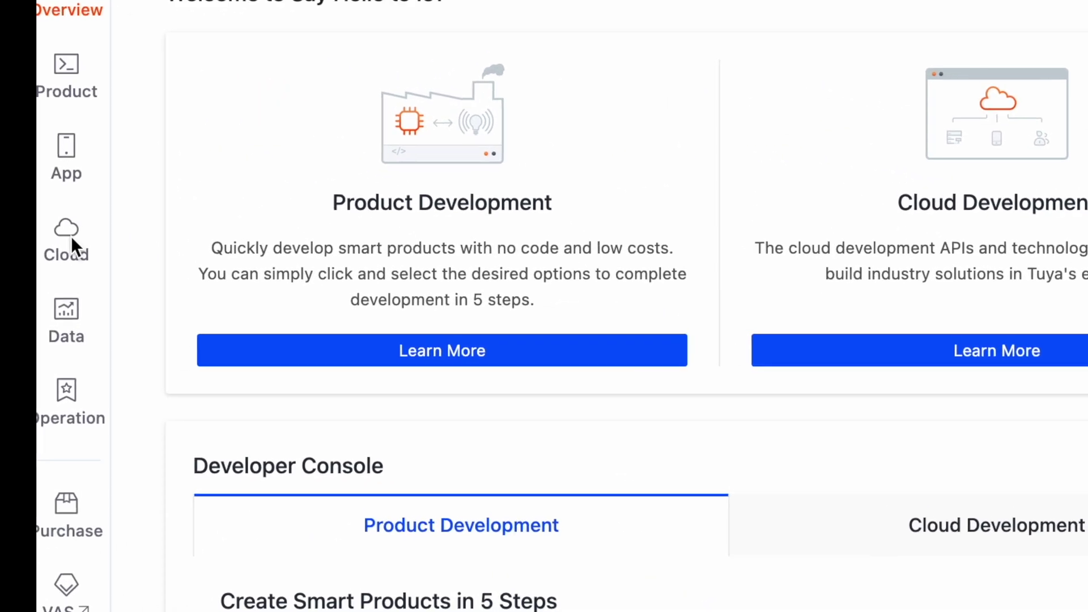
- Start a new cloud project named Demo-Purpose with the description 'Description'
{"action": "mouse_move", "coordinate": [90, 236]}
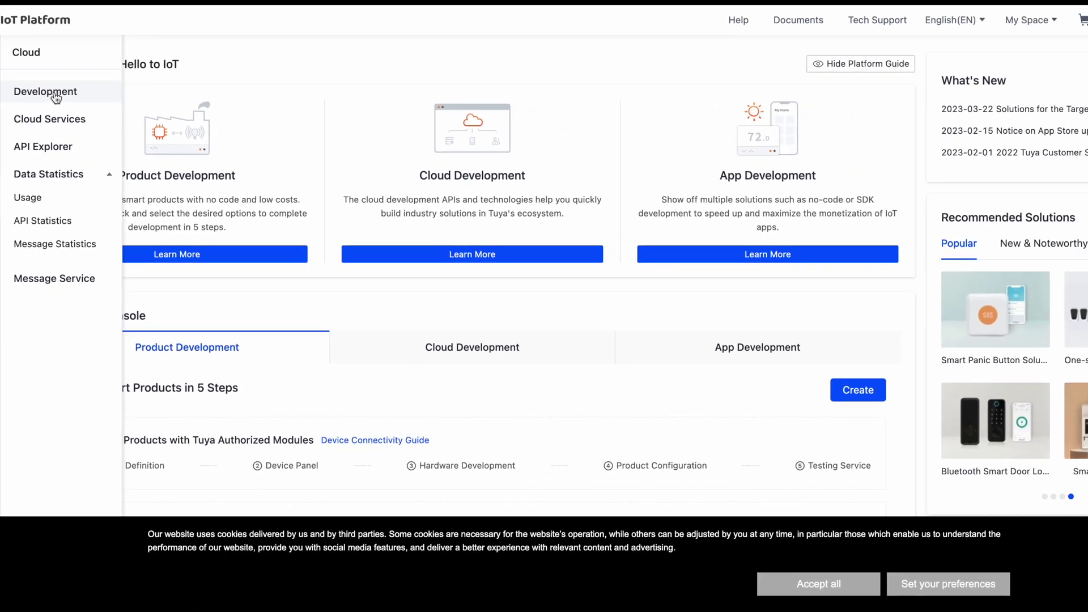
{"action": "left_click", "coordinate": [56, 94]}
{"action": "left_click", "coordinate": [1008, 143]}
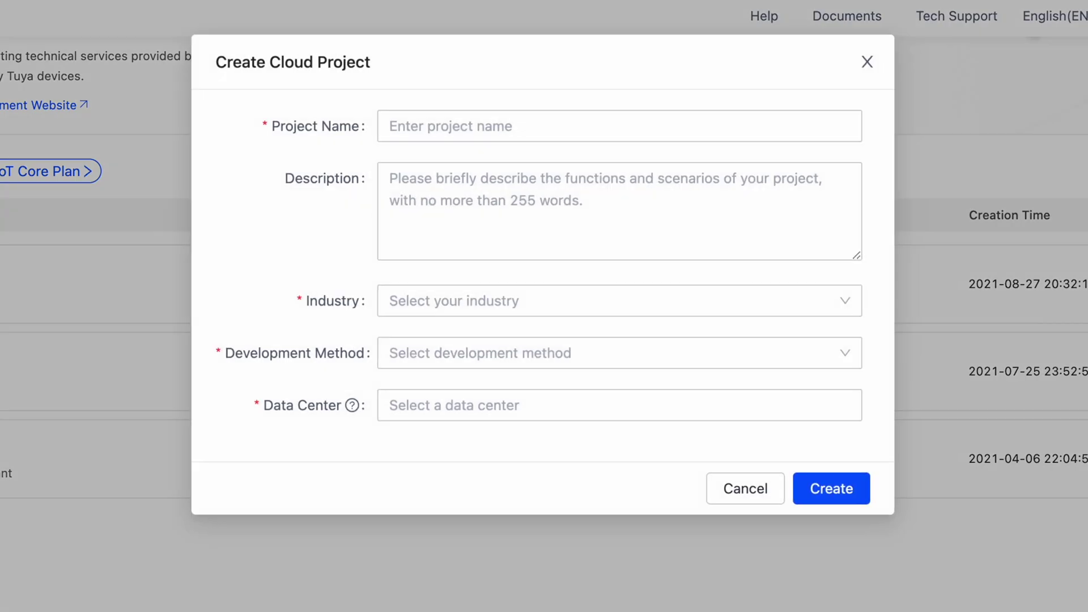
{"action": "left_click", "coordinate": [605, 123]}
{"action": "type", "text": "Test-home"}
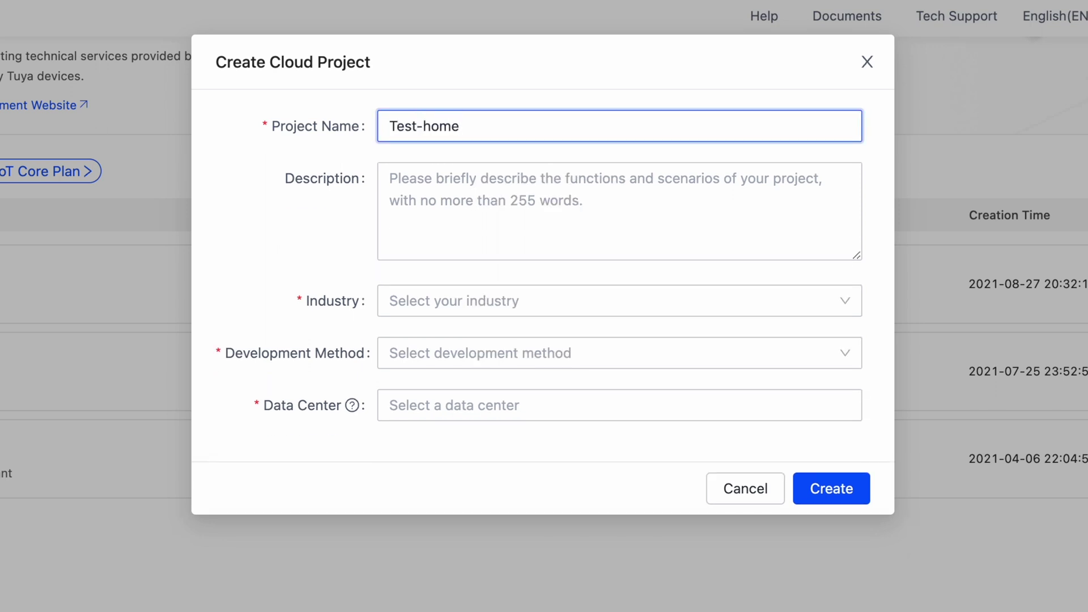
{"action": "key", "text": "super+a"}
{"action": "type", "text": "Demo-Purpose"}
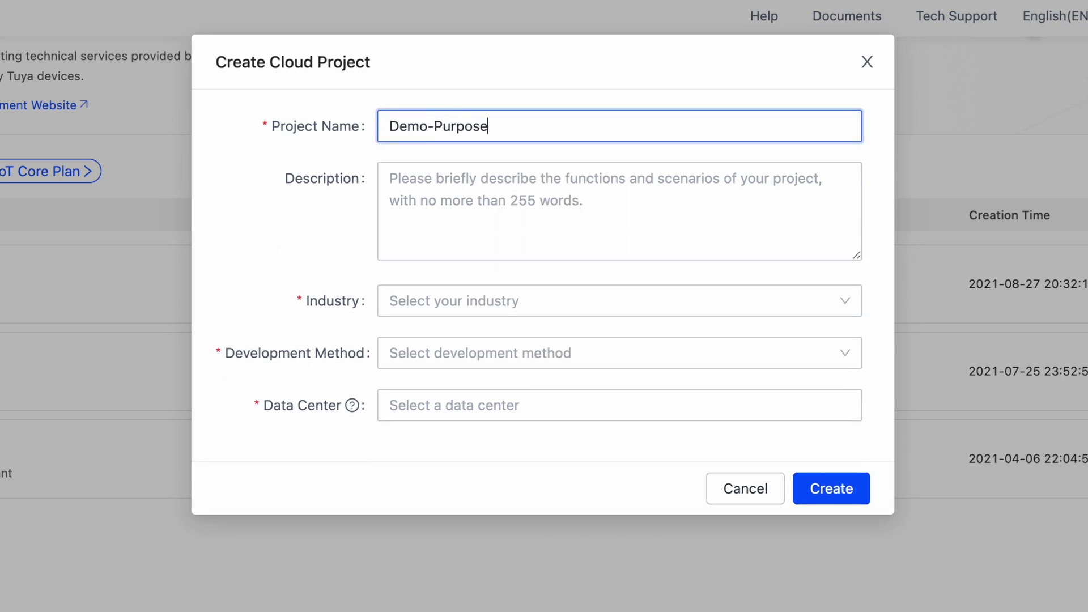
{"action": "key", "text": "Tab"}
{"action": "type", "text": "Description"}
- Set Smart Home industry and development method, add Western and Eastern America data centers, and create
{"action": "key", "text": "Tab"}
{"action": "key", "text": "Down"}
{"action": "key", "text": "Return"}
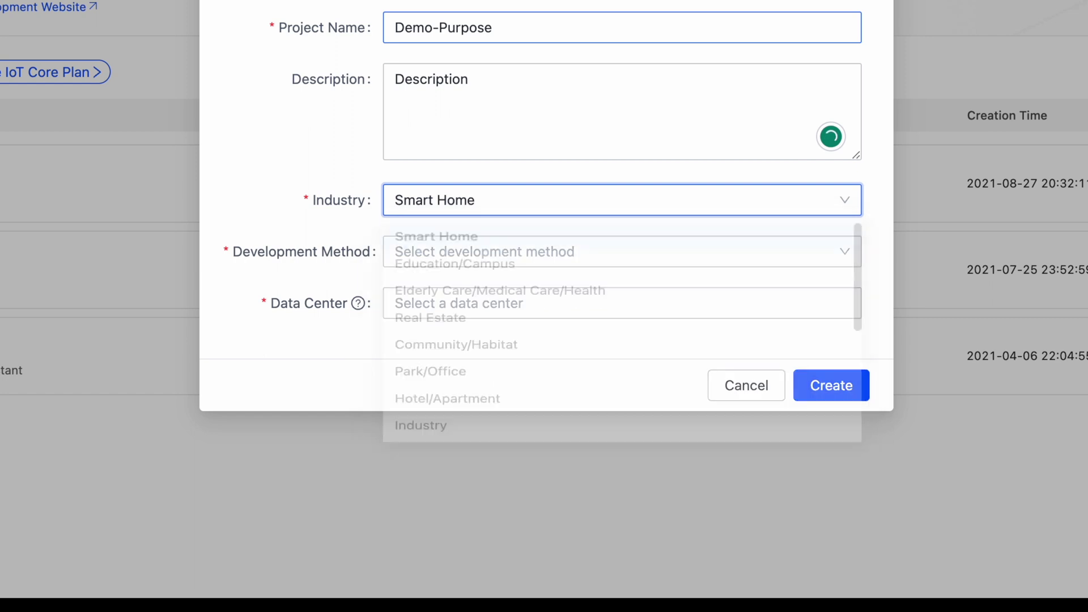
{"action": "key", "text": "Tab"}
{"action": "key", "text": "Down"}
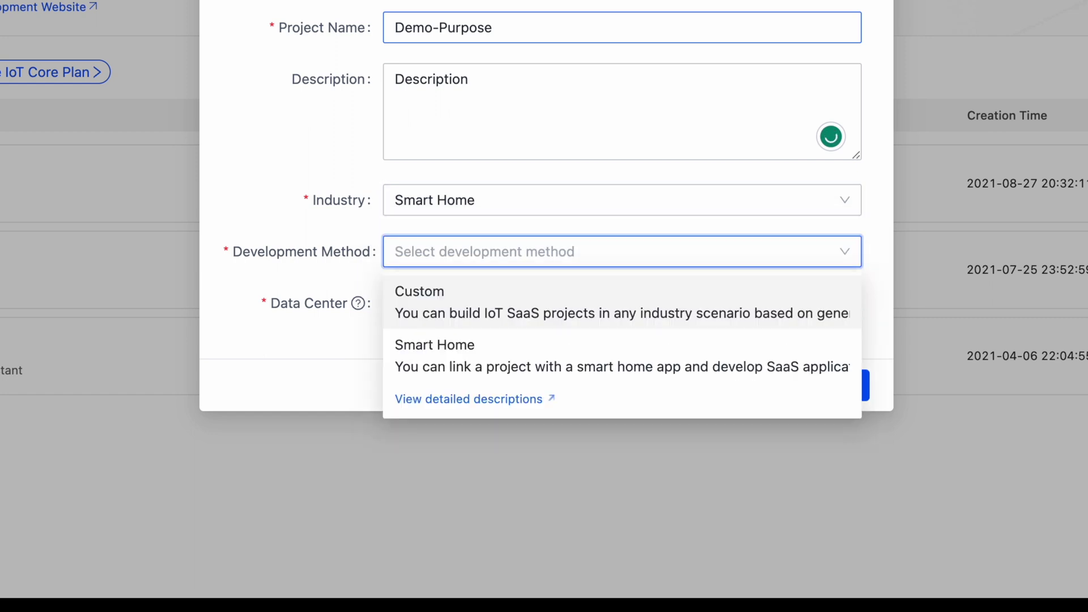
{"action": "left_click", "coordinate": [481, 352]}
{"action": "left_click", "coordinate": [467, 301]}
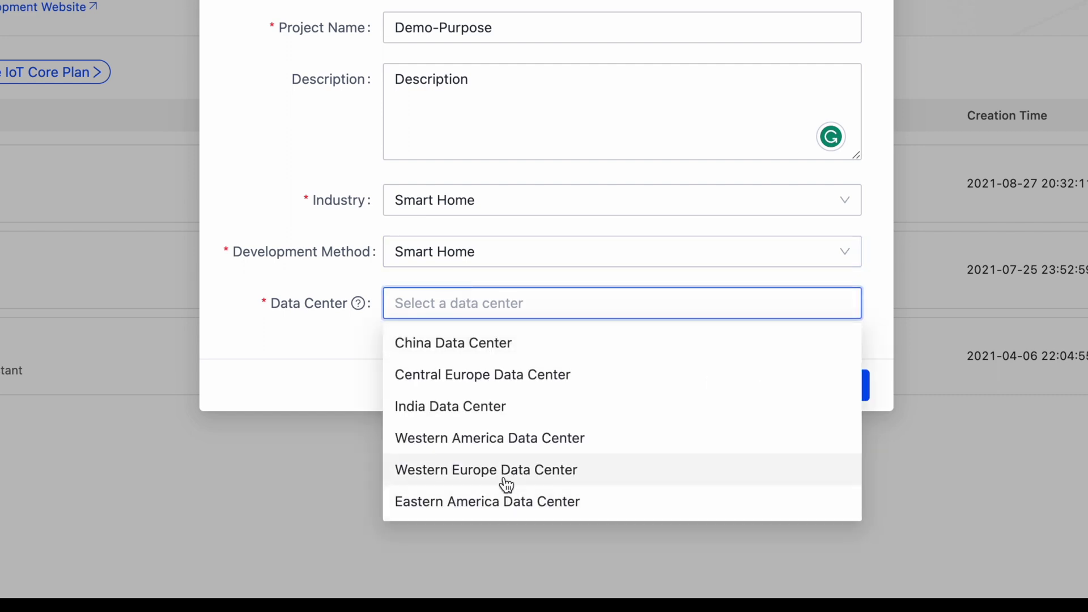
{"action": "left_click", "coordinate": [488, 447]}
{"action": "left_click", "coordinate": [479, 502]}
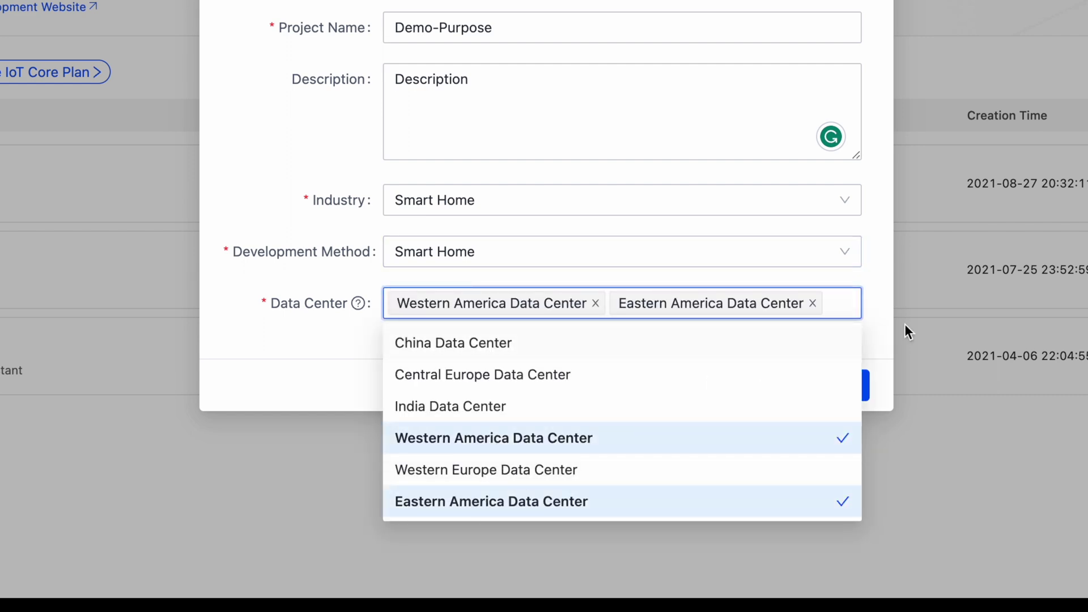
{"action": "left_click", "coordinate": [866, 134]}
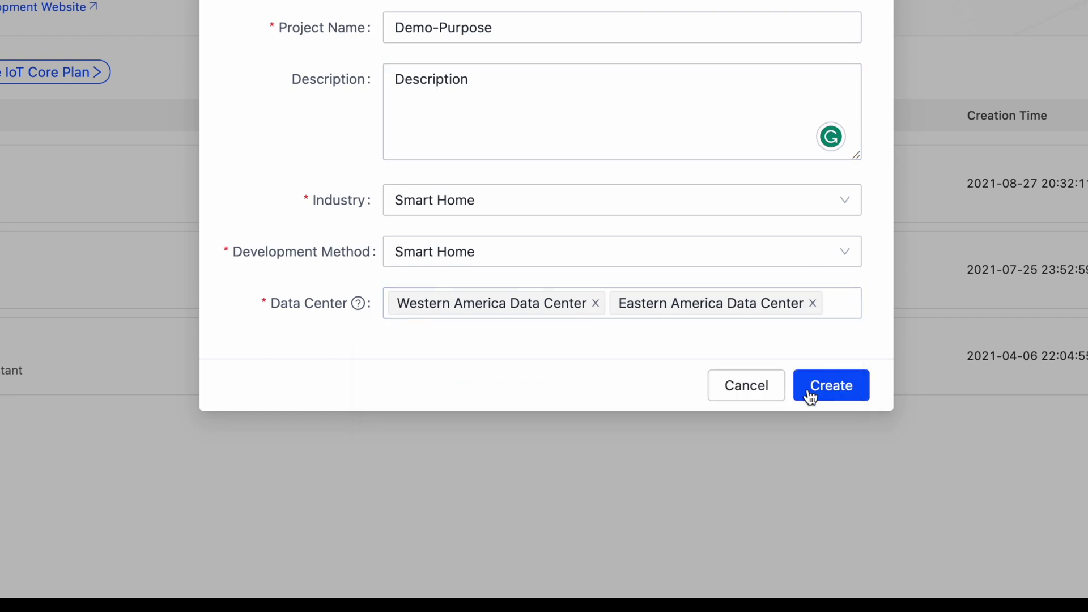
{"action": "left_click", "coordinate": [843, 395]}
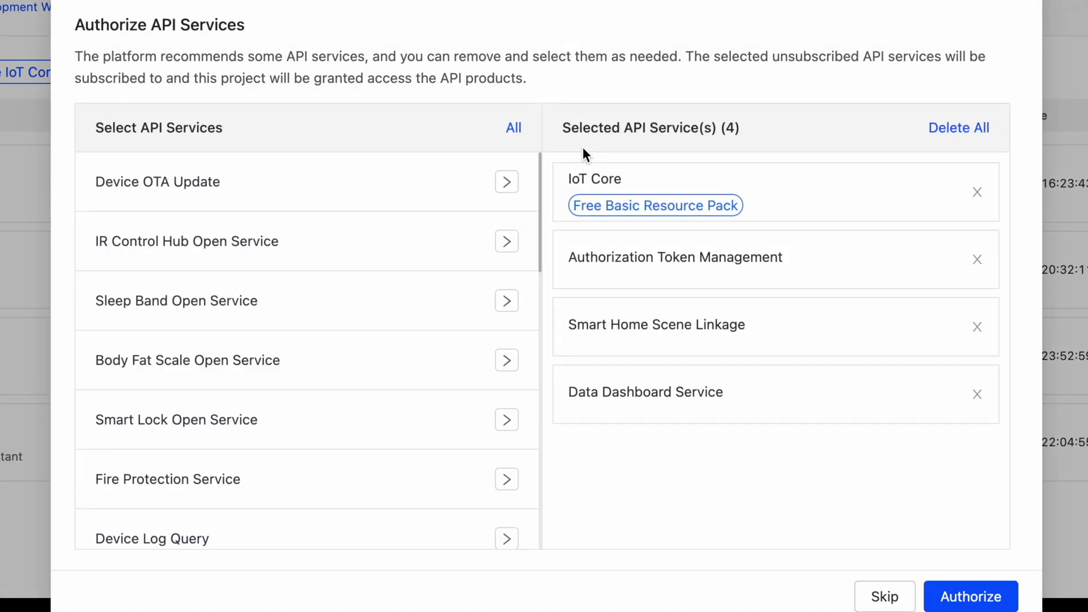
- Add Device Status Notification to the preselected services and authorize all five API services
{"action": "scroll", "coordinate": [221, 502], "scroll_direction": "down", "scroll_amount": 10}
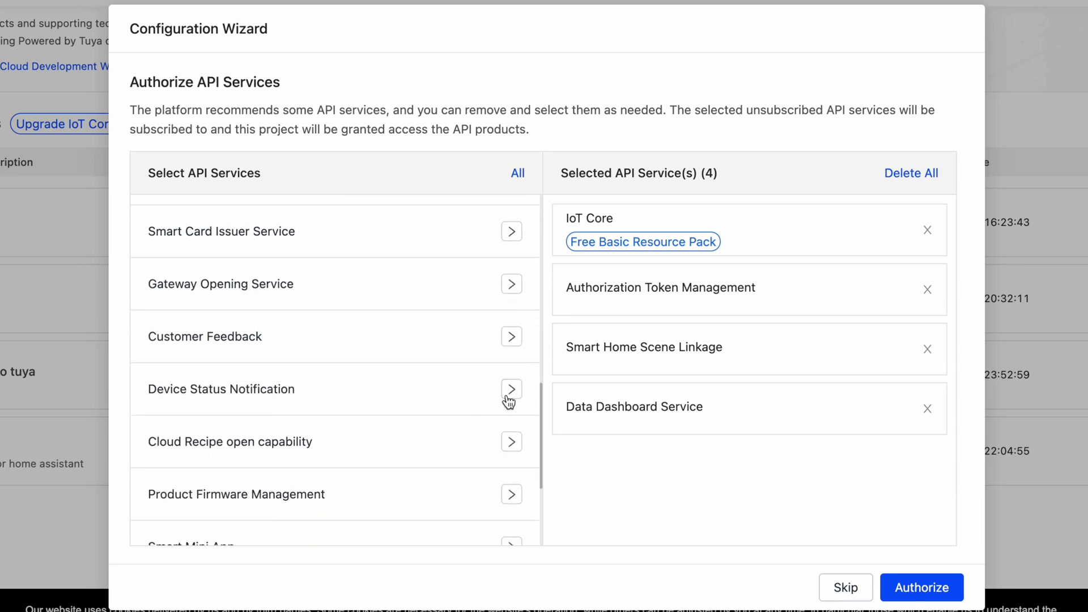
{"action": "left_click", "coordinate": [510, 391]}
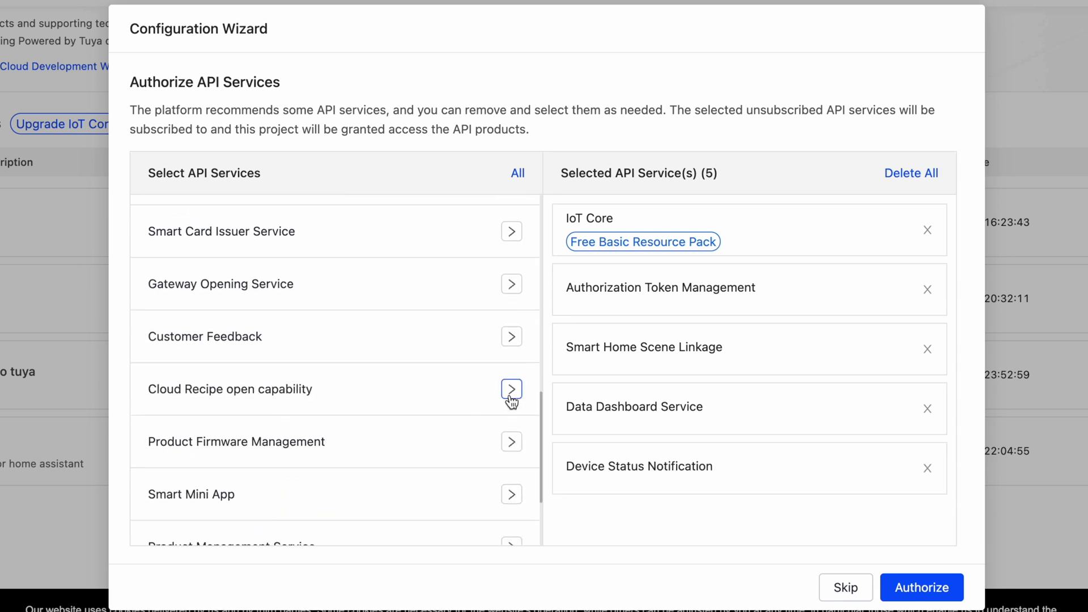
{"action": "left_click", "coordinate": [933, 589]}
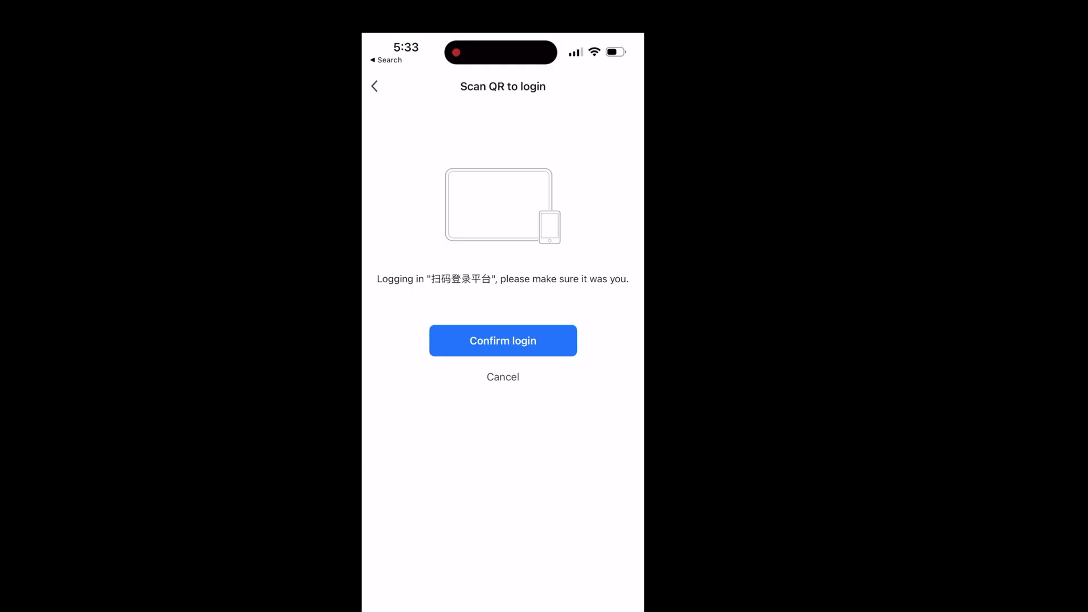
- Confirm the phone login and automatically link the 7 devices with read, write and manage permissions
{"action": "left_click", "coordinate": [503, 340]}
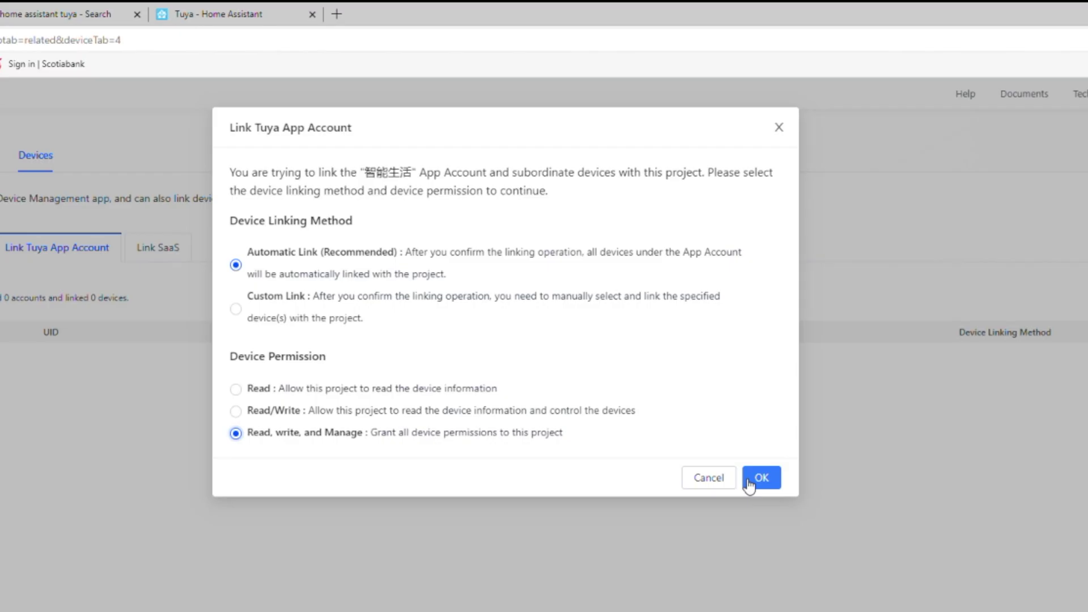
{"action": "left_click", "coordinate": [760, 477]}
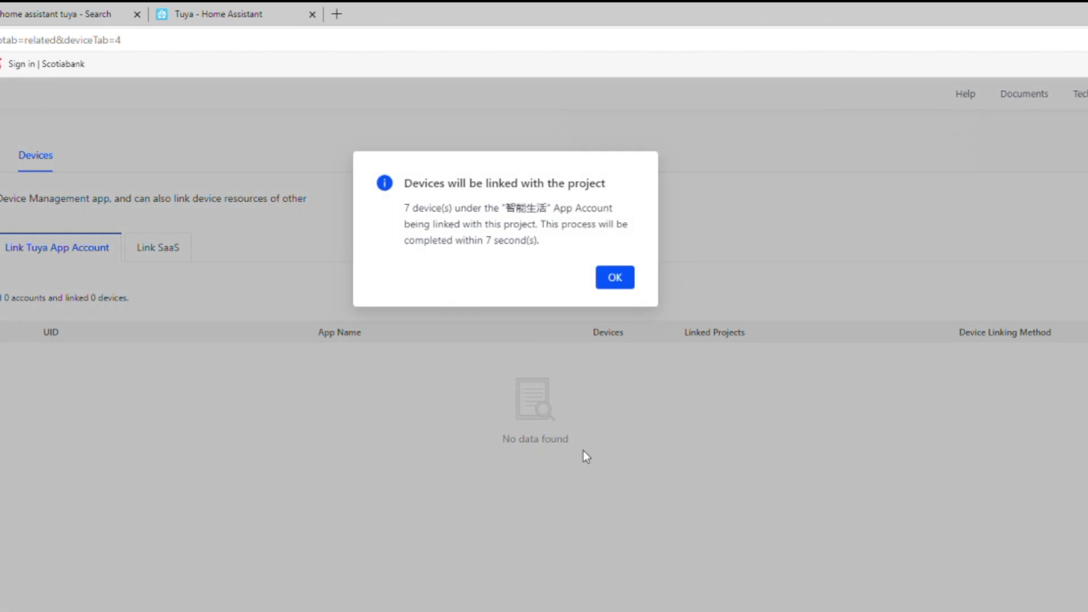
{"action": "left_click", "coordinate": [617, 278]}
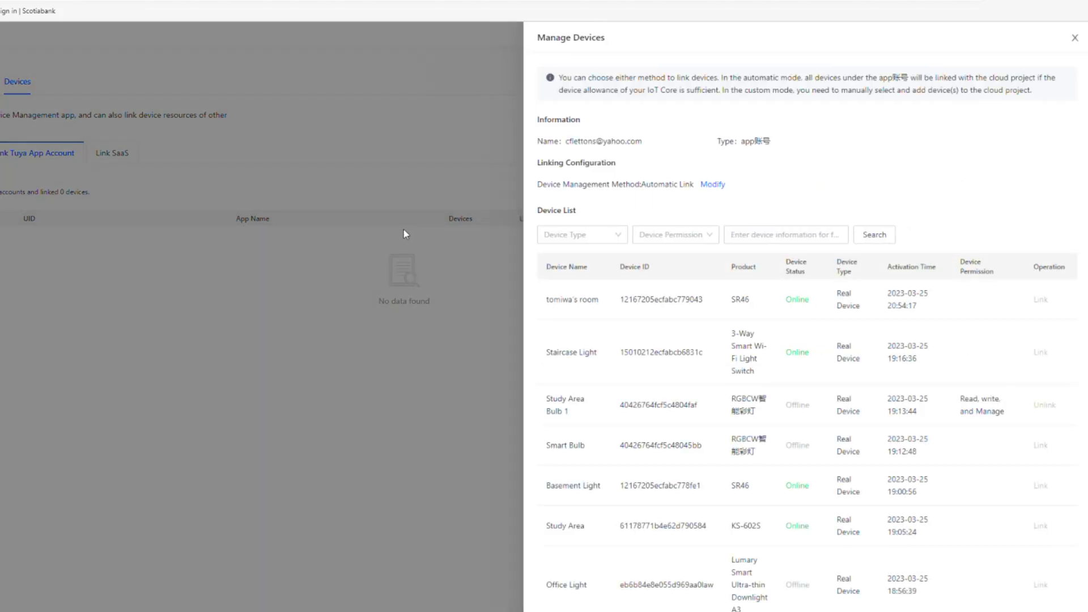
{"action": "left_click", "coordinate": [518, 182]}
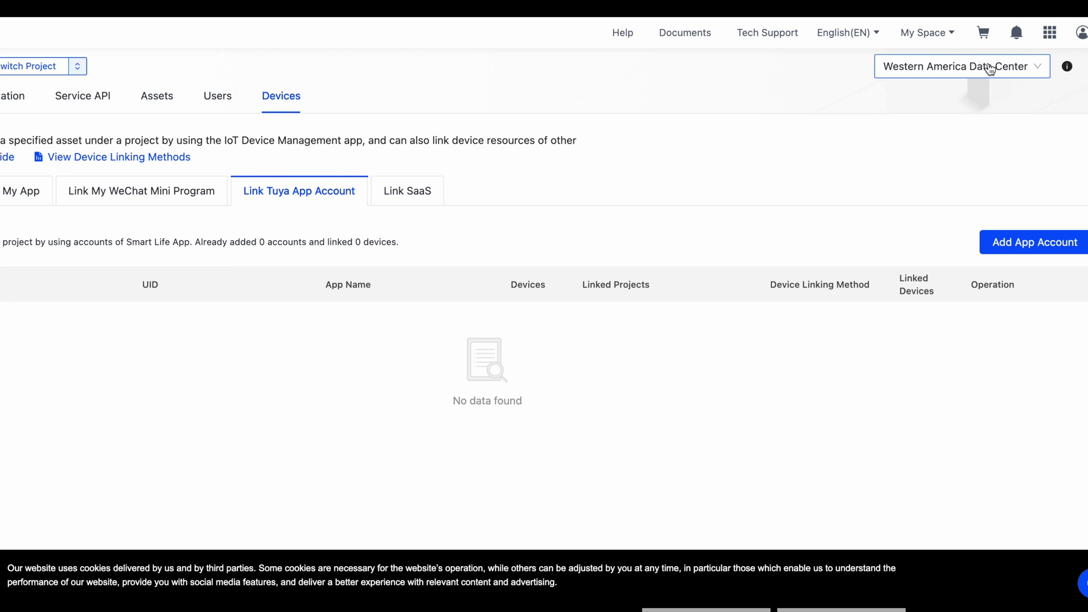
- Switch to the Eastern America Data Center and bring up the app-account linking QR code
{"action": "left_click", "coordinate": [991, 69]}
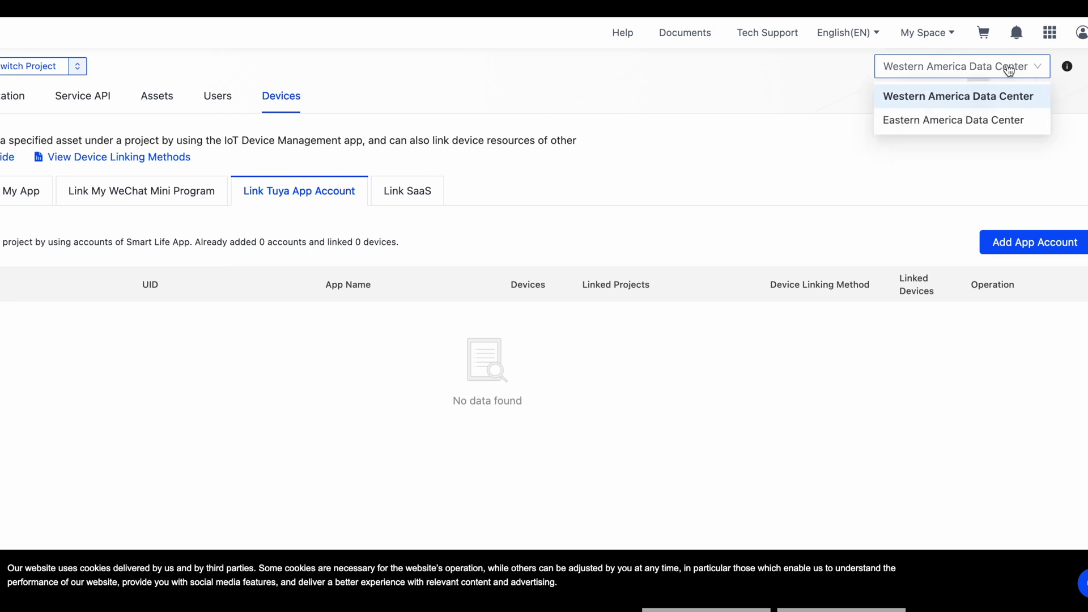
{"action": "left_click", "coordinate": [967, 121]}
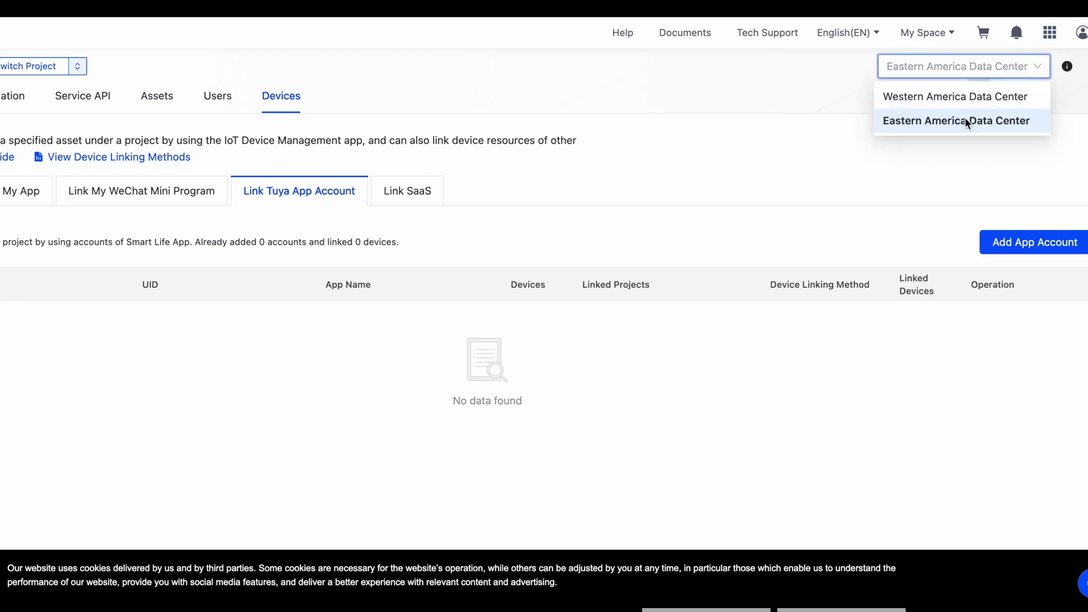
{"action": "left_click", "coordinate": [993, 243]}
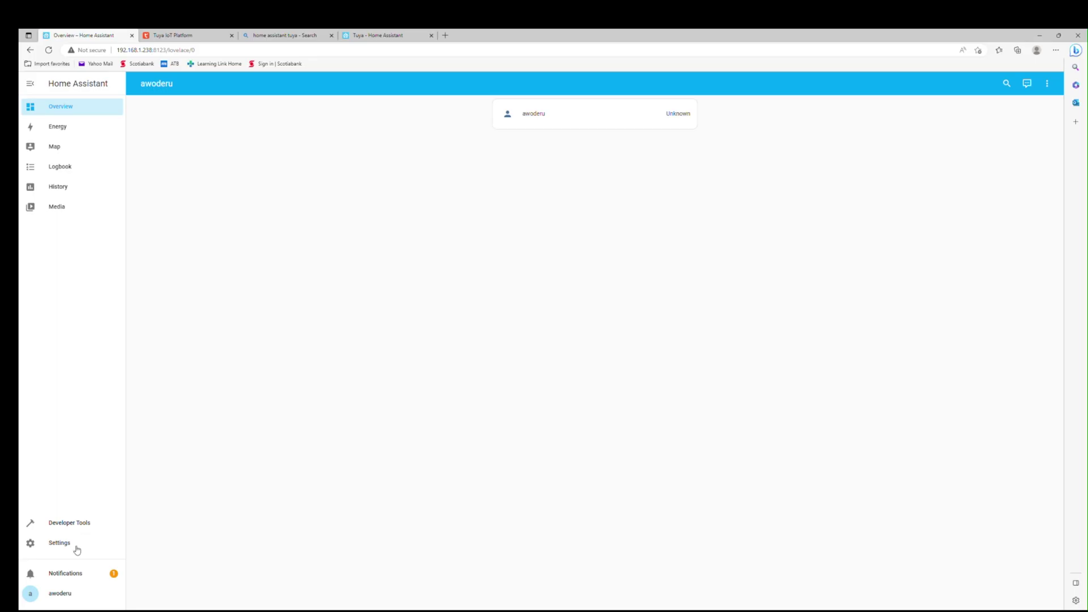
- Add the Tuya integration from Devices & Services and begin entering its account credentials
{"action": "left_click", "coordinate": [77, 548]}
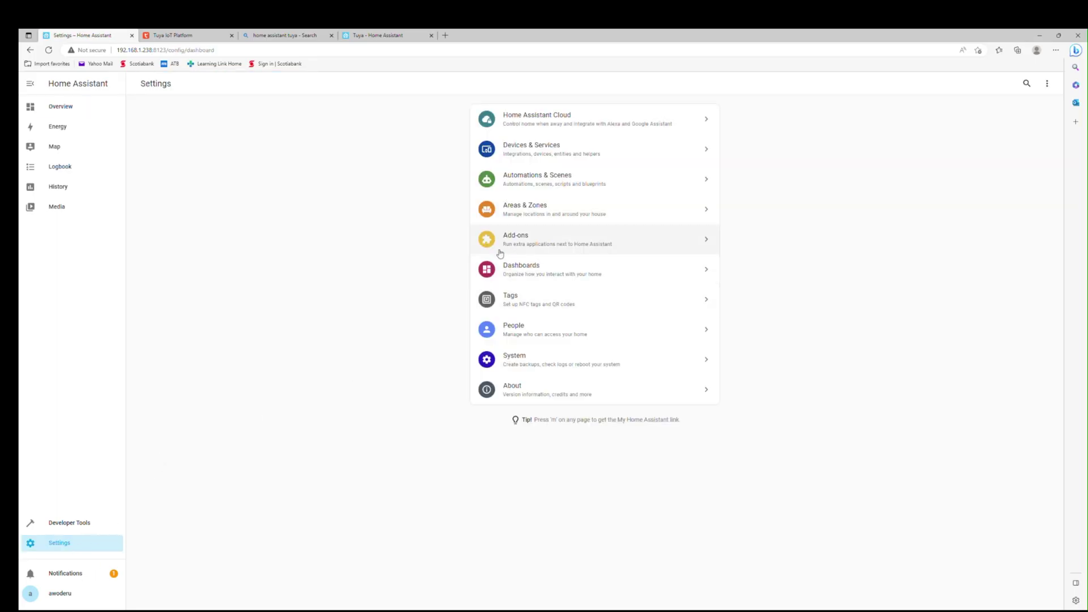
{"action": "left_click", "coordinate": [531, 152]}
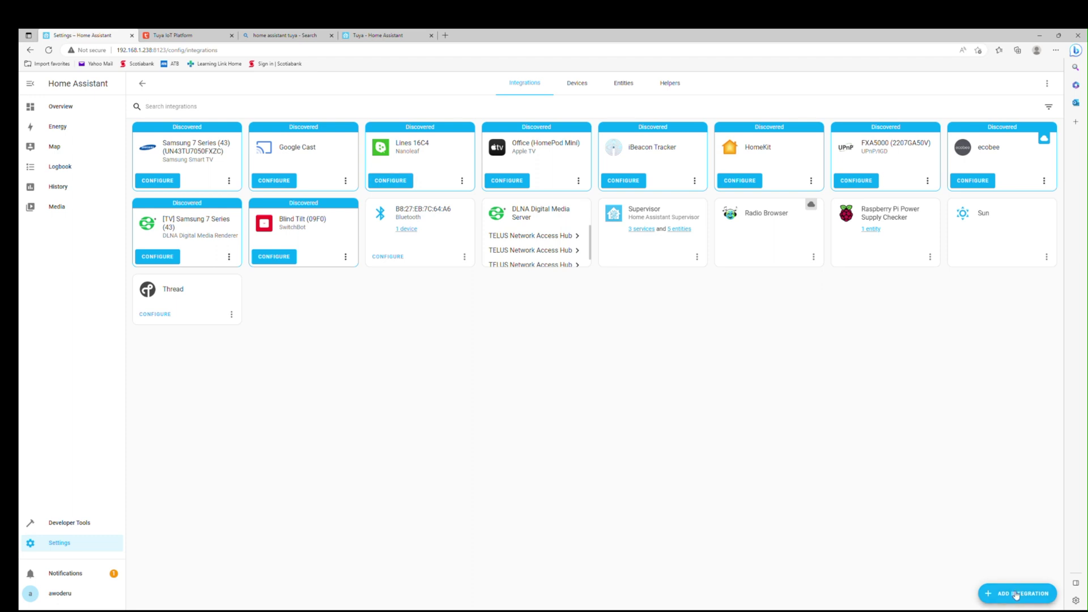
{"action": "left_click", "coordinate": [1016, 595]}
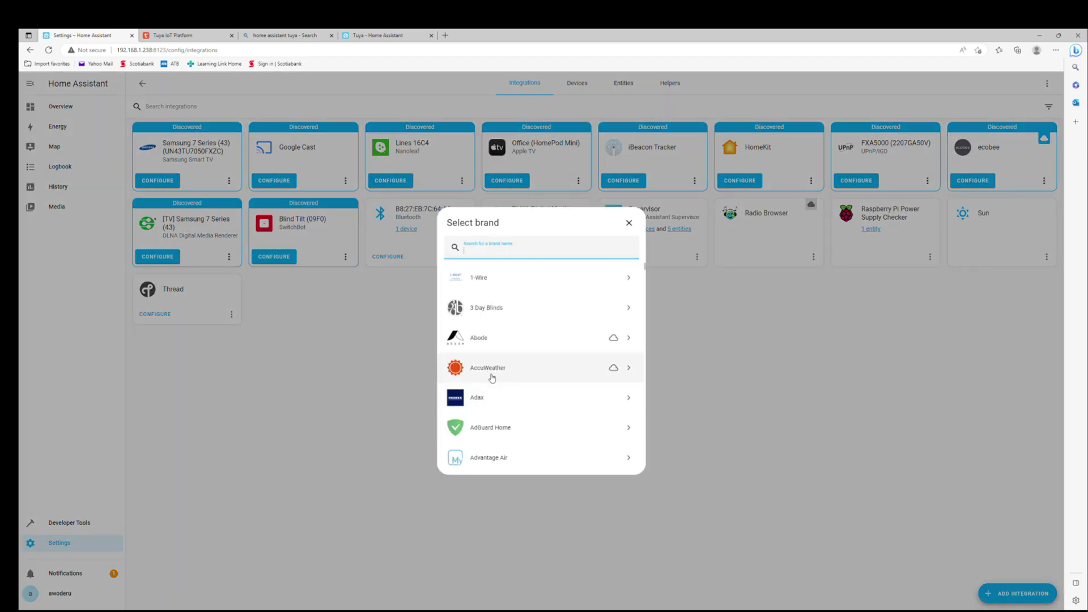
{"action": "type", "text": "tuy"}
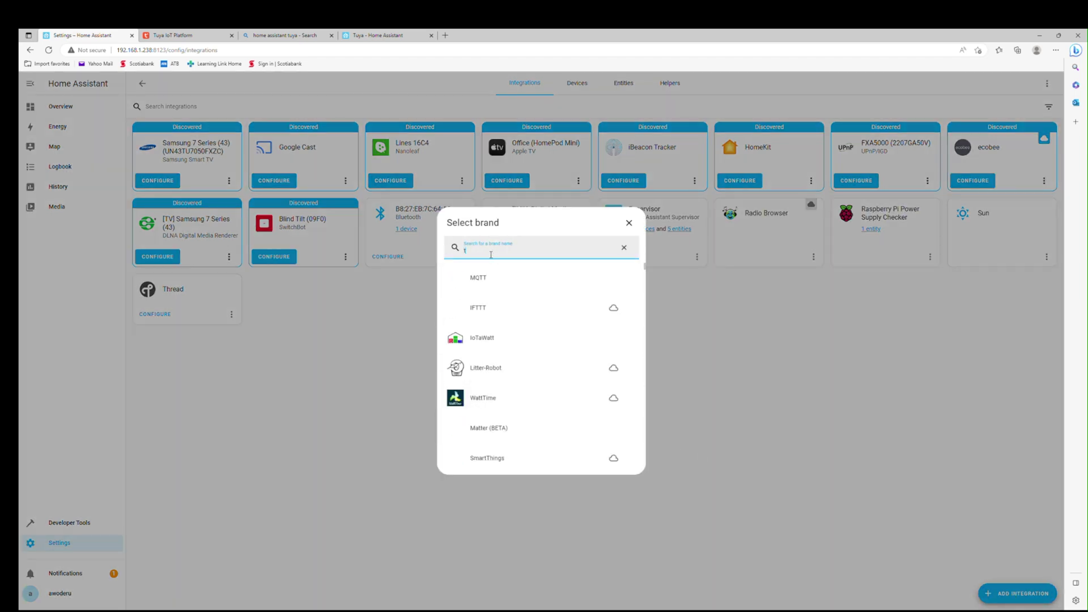
{"action": "left_click", "coordinate": [493, 278]}
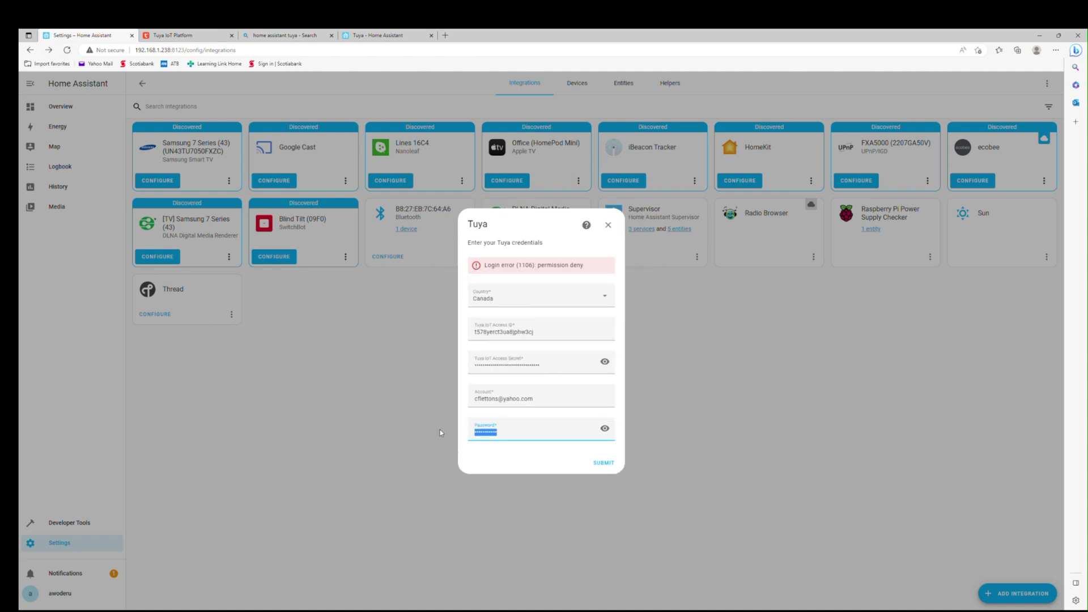
{"action": "type", "text": "abcde"}
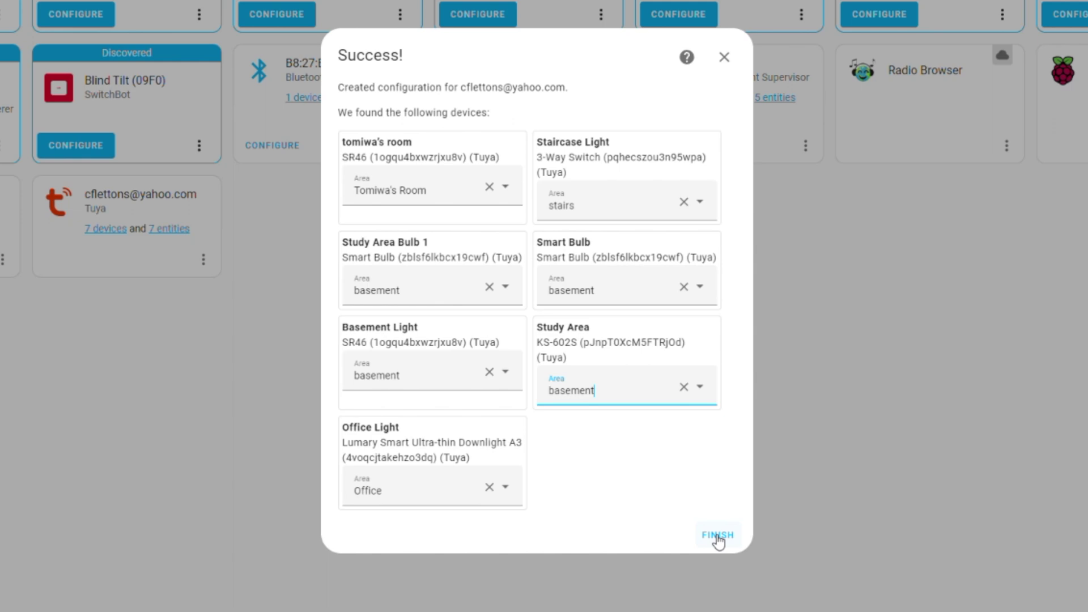
- Finish the Tuya setup and inspect its 7 devices, opening Basement Light and Office Light
{"action": "left_click", "coordinate": [715, 537]}
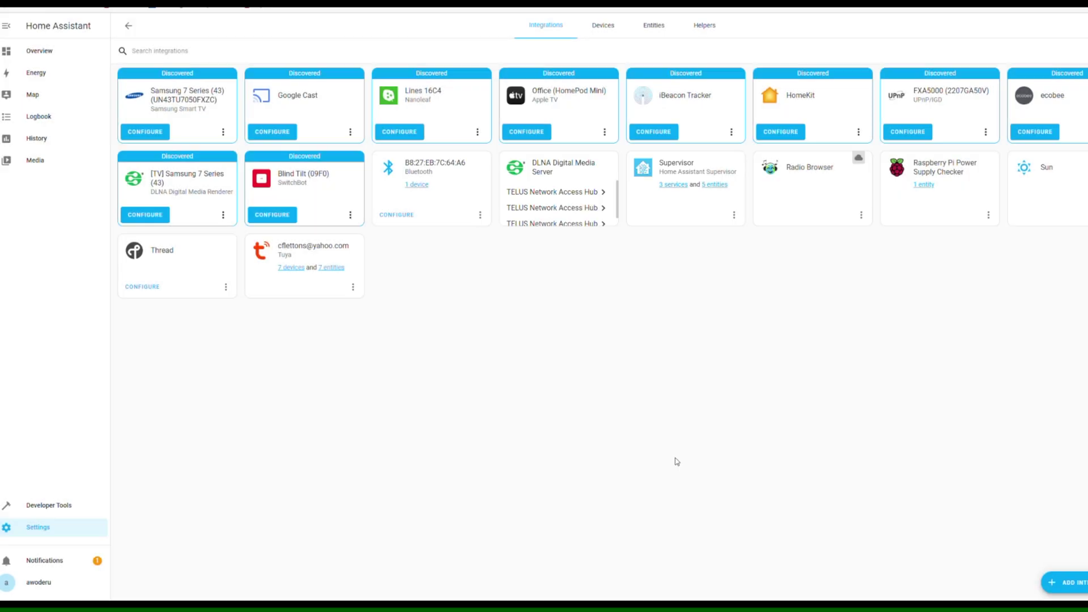
{"action": "left_click", "coordinate": [305, 270]}
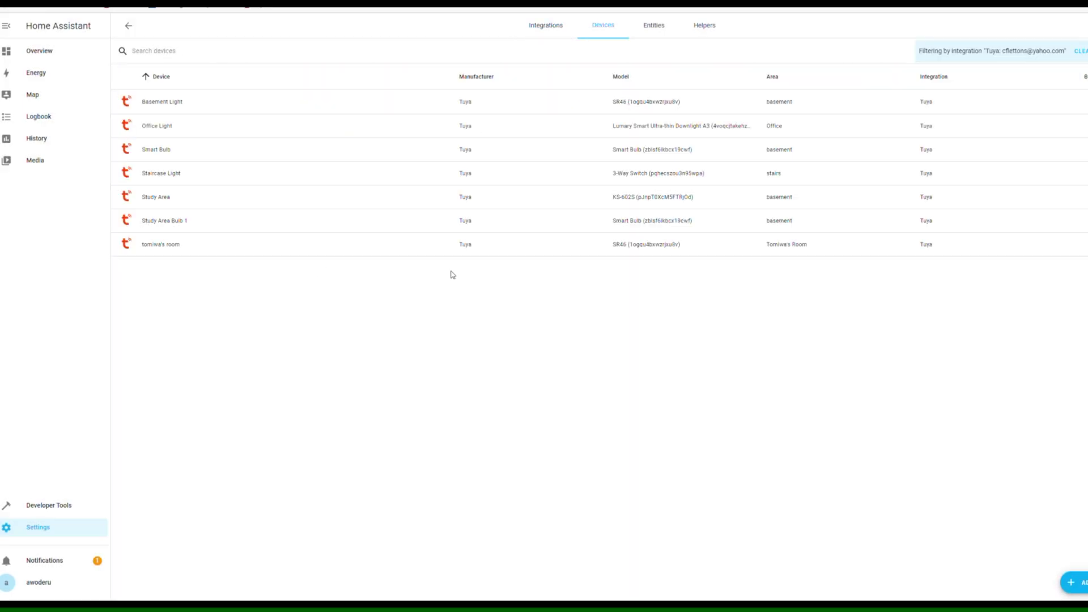
{"action": "left_click", "coordinate": [305, 102]}
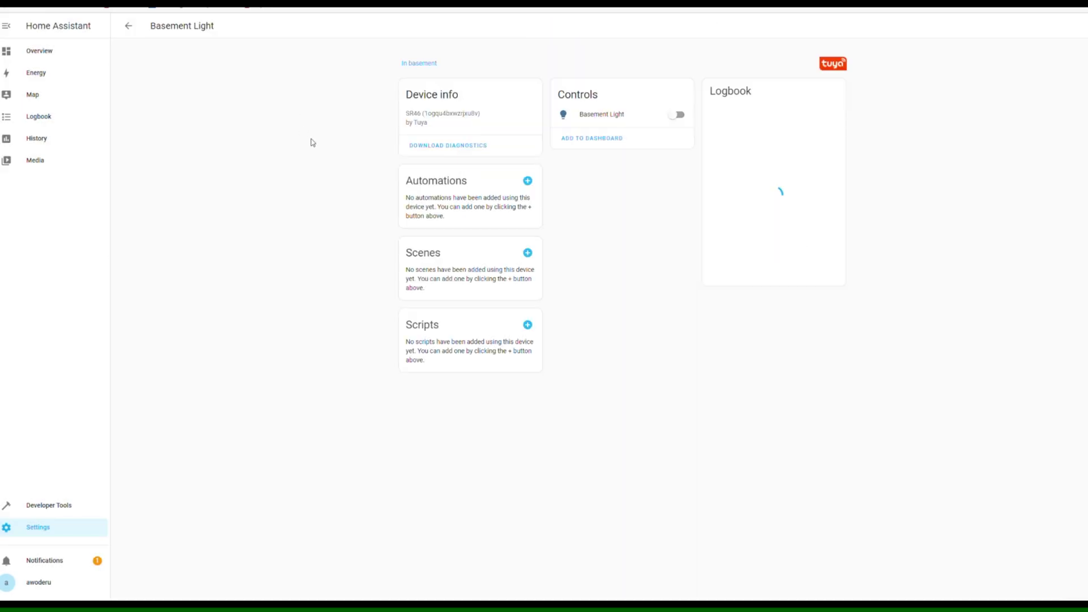
{"action": "left_click", "coordinate": [129, 28]}
{"action": "left_click", "coordinate": [211, 126]}
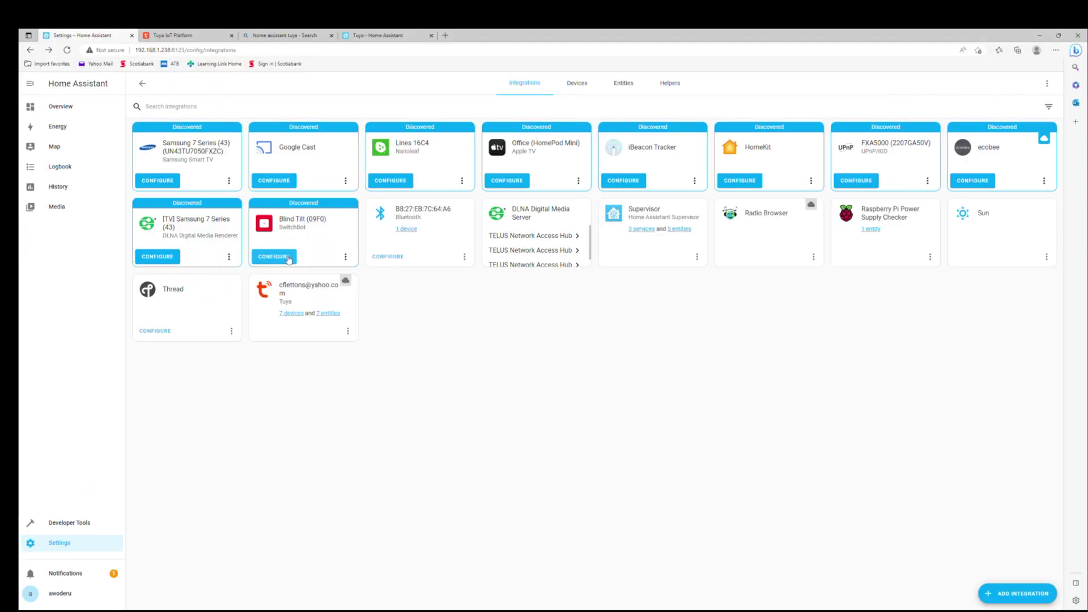
- Configure the discovered Blind Tilt 09F0 and assign it an area
{"action": "left_click", "coordinate": [285, 258]}
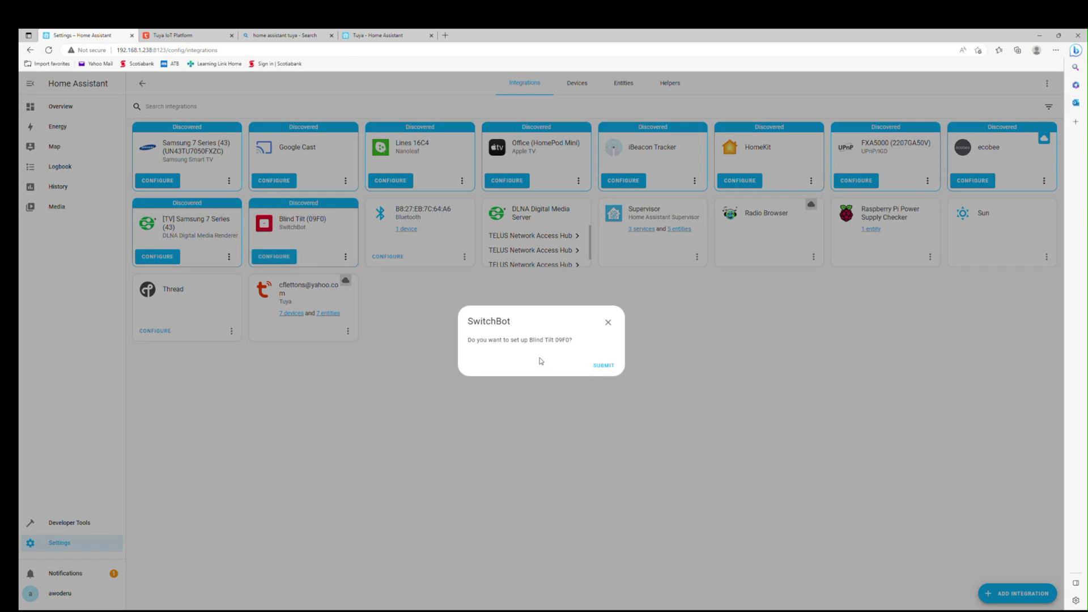
{"action": "left_click", "coordinate": [604, 366]}
{"action": "left_click", "coordinate": [503, 366]}
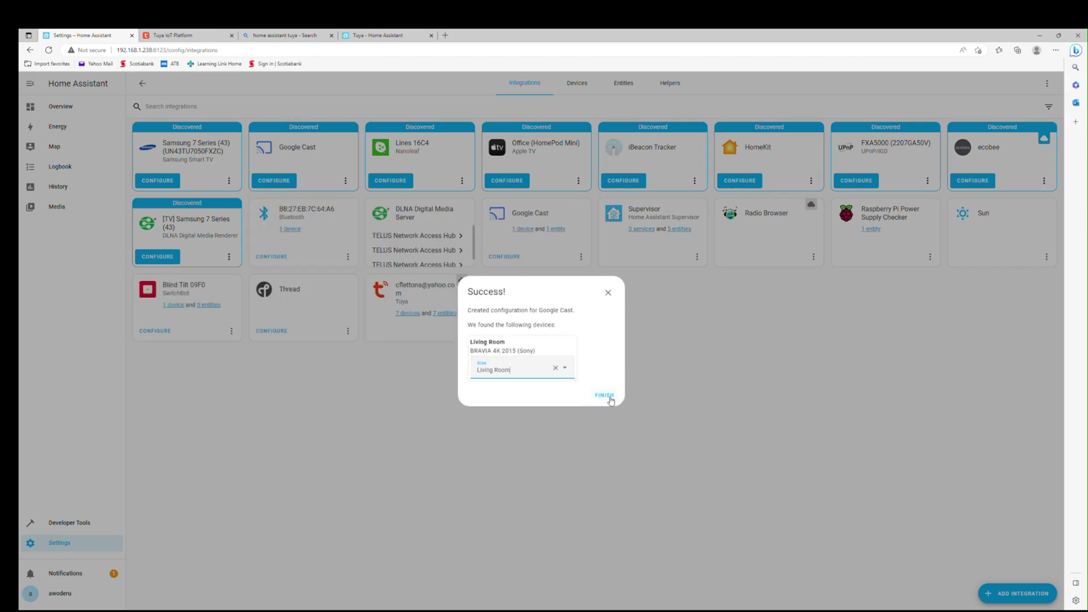
{"action": "left_click", "coordinate": [604, 395]}
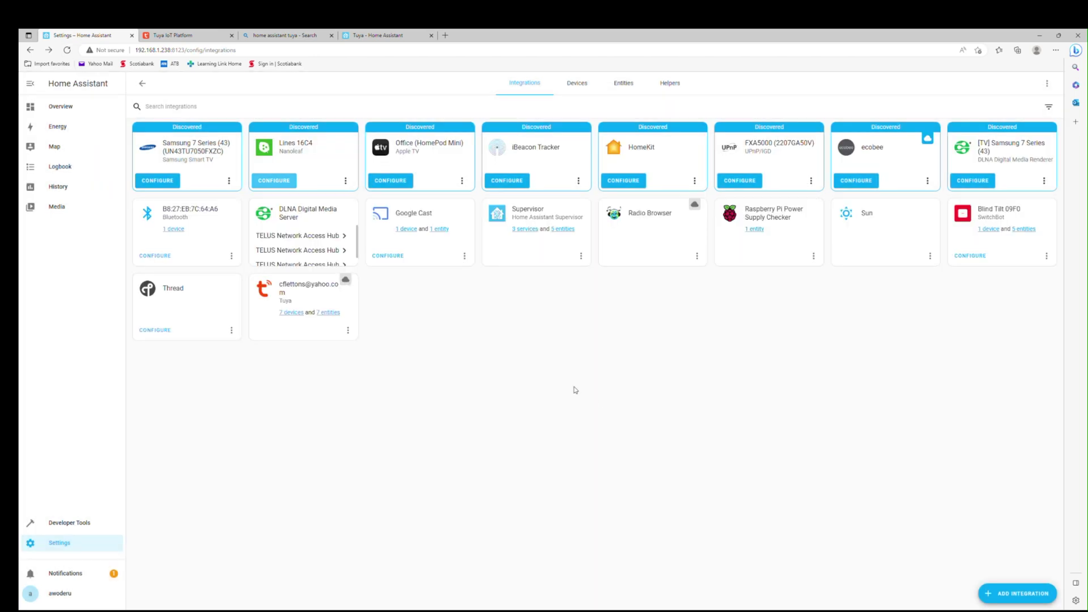
- Configure the Office HomePod Mini as an Apple TV integration
{"action": "left_click", "coordinate": [390, 180]}
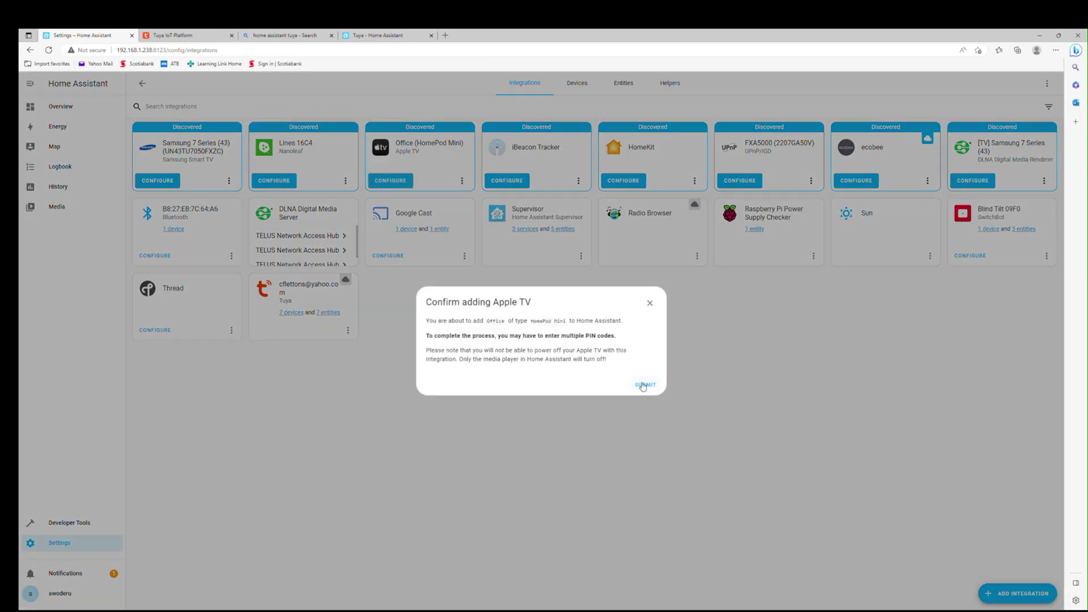
{"action": "left_click", "coordinate": [644, 385]}
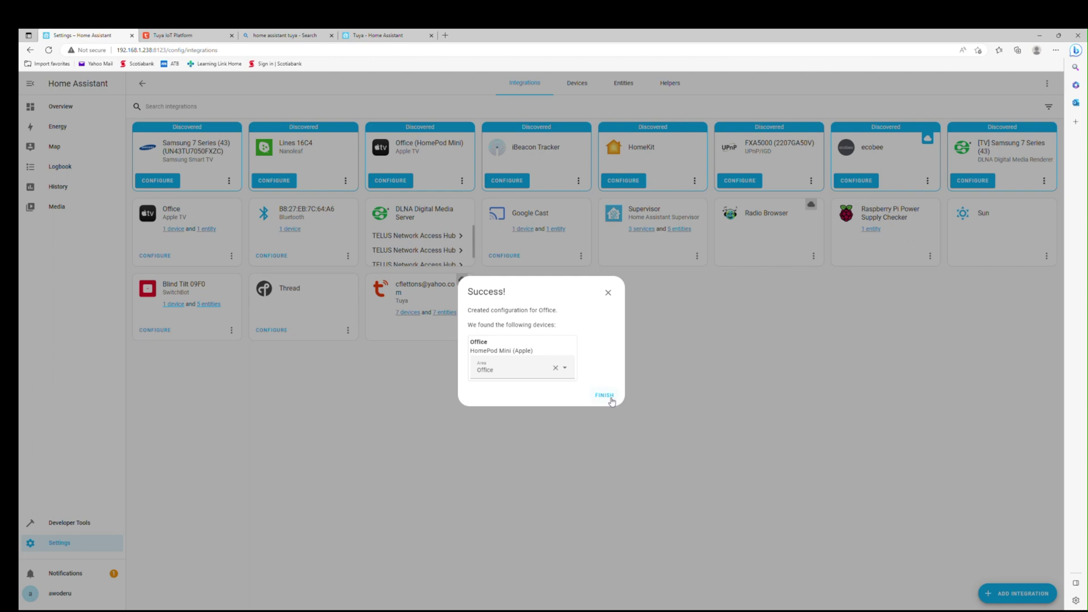
{"action": "left_click", "coordinate": [605, 395]}
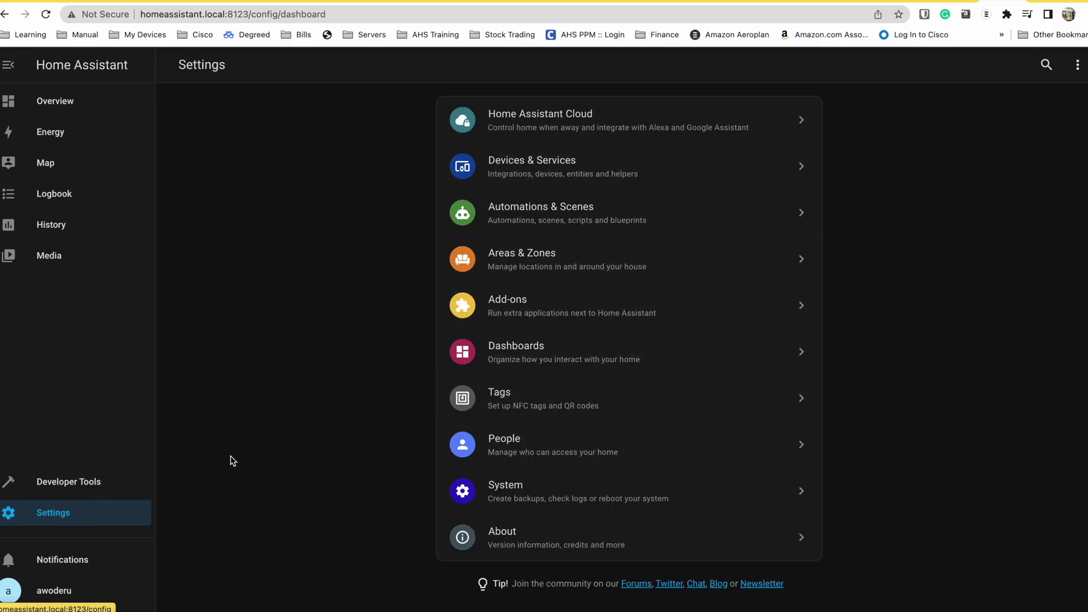
- From Devices & Services, add an integration, search brands for 'home' and pick Apple
{"action": "left_click", "coordinate": [606, 170]}
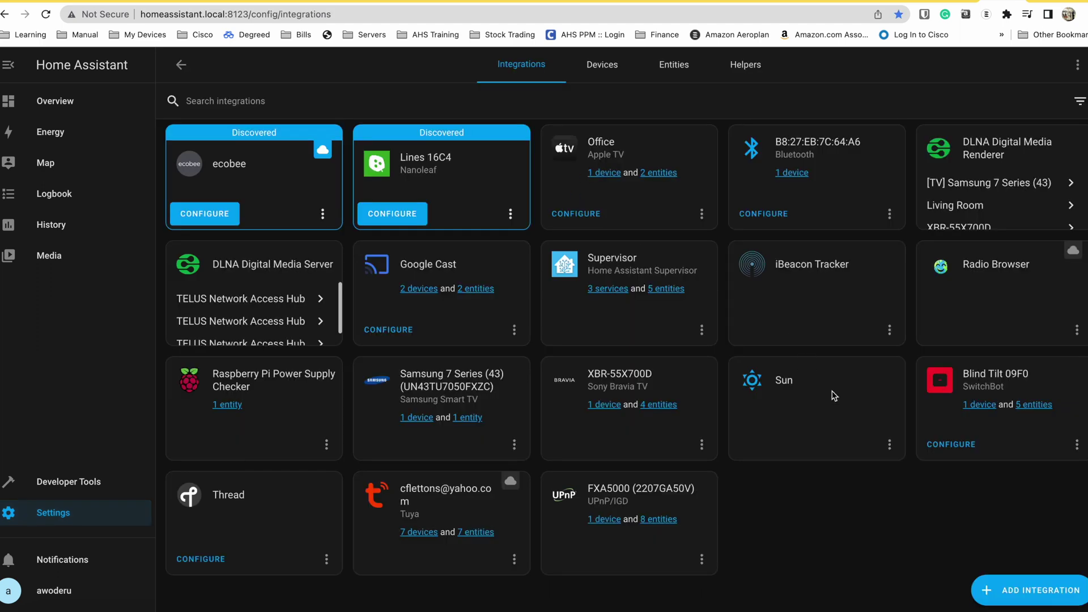
{"action": "left_click", "coordinate": [1032, 592]}
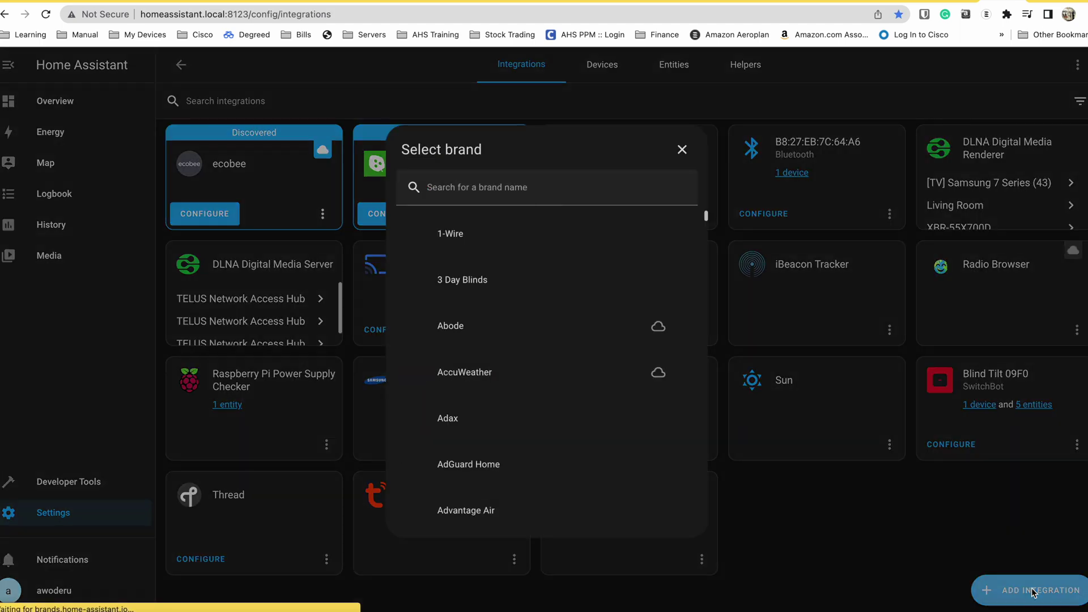
{"action": "type", "text": "home"}
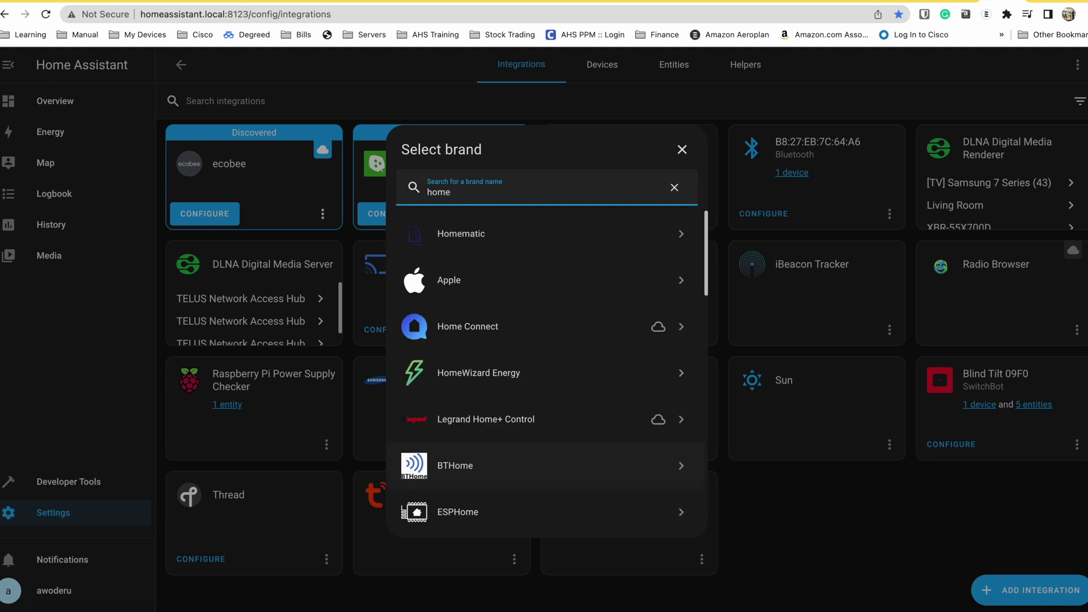
{"action": "left_click", "coordinate": [494, 285]}
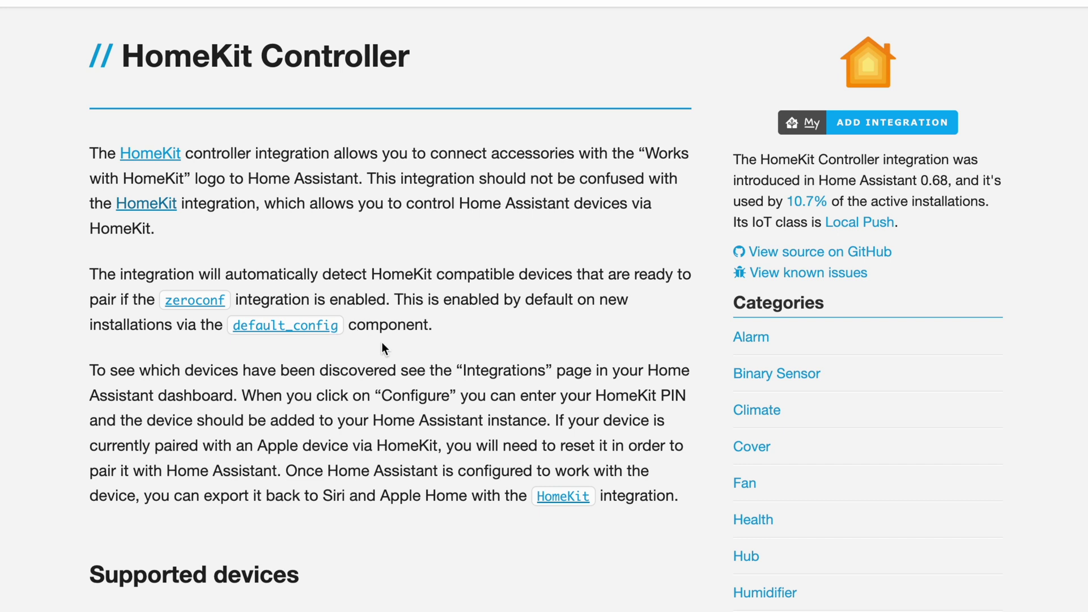
- Scroll the HomeKit Controller documentation down to its Supported devices list
{"action": "scroll", "coordinate": [382, 343], "scroll_direction": "down", "scroll_amount": 2}
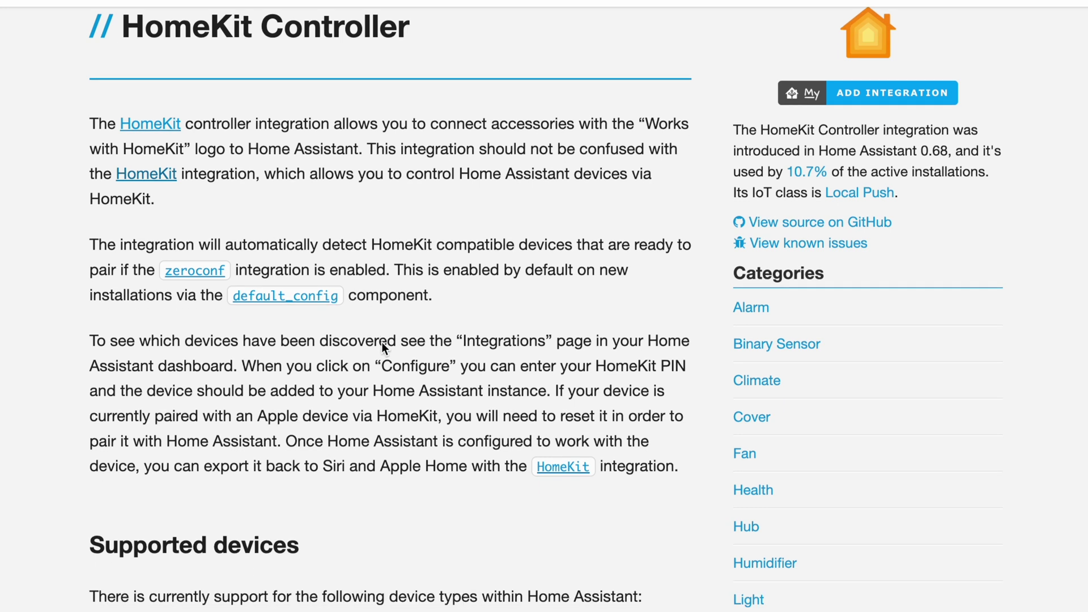
{"action": "scroll", "coordinate": [382, 341], "scroll_direction": "down", "scroll_amount": 5}
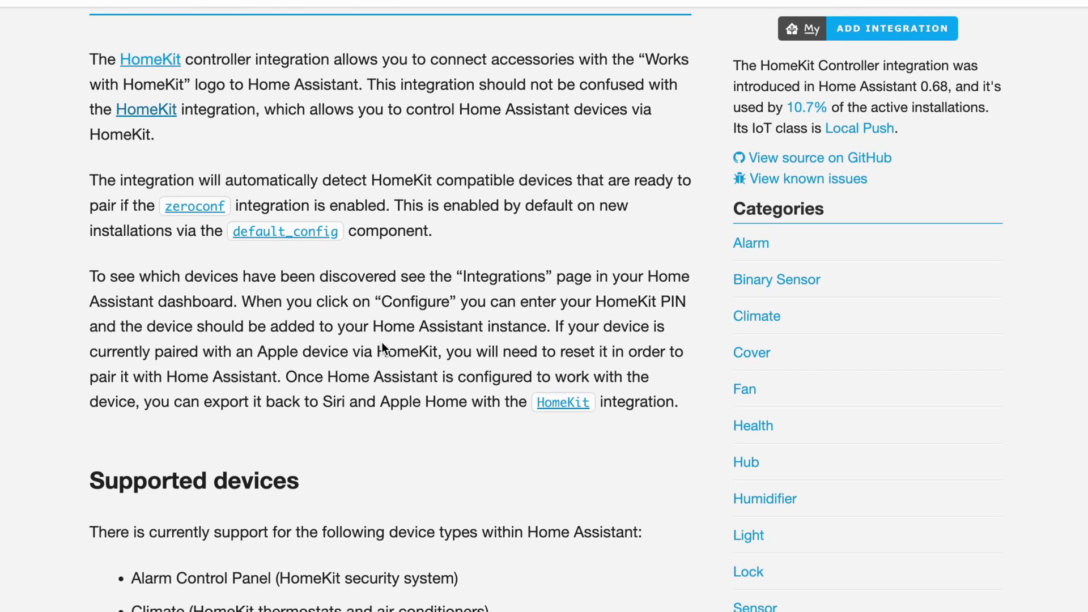
{"action": "scroll", "coordinate": [382, 341], "scroll_direction": "down", "scroll_amount": 10}
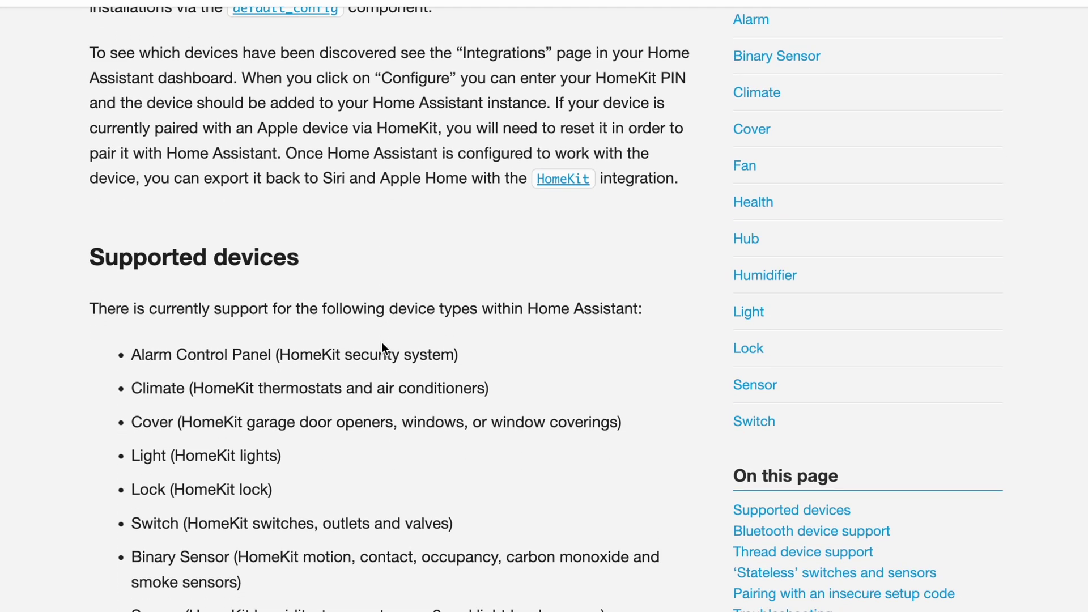
{"action": "scroll", "coordinate": [382, 343], "scroll_direction": "down", "scroll_amount": 7}
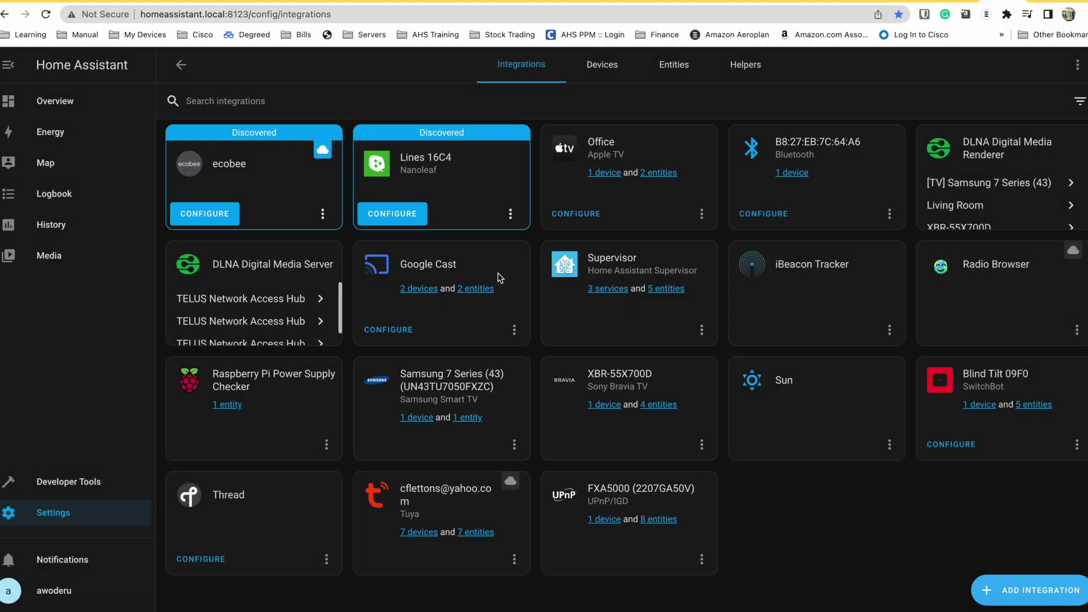
- Clear the preselected HomeKit domains, from Alarm Control Panel and Camera through Remote and Switch
{"action": "left_click", "coordinate": [517, 371]}
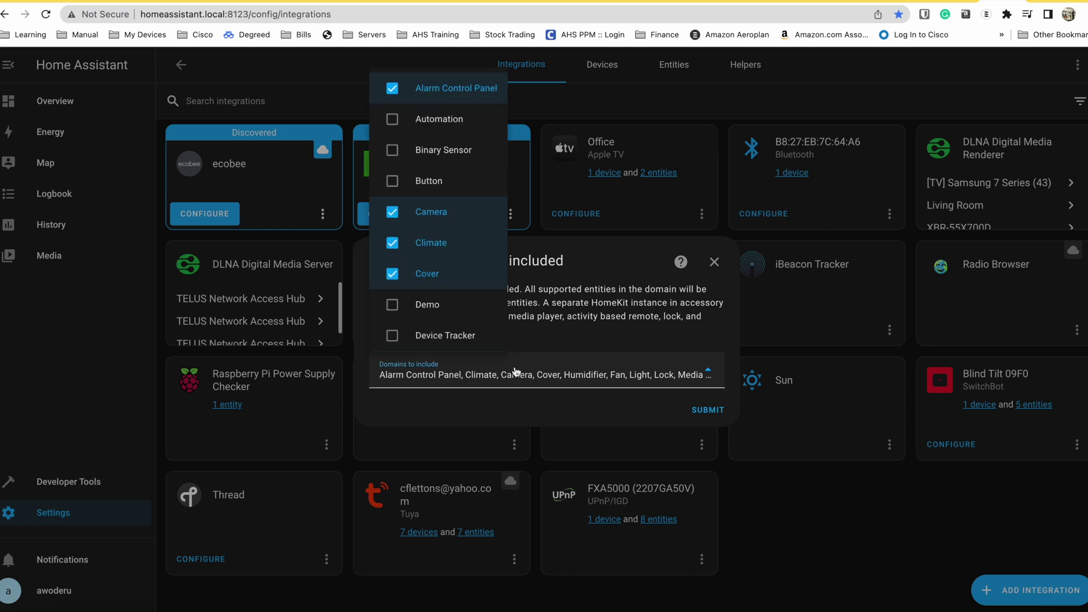
{"action": "left_click", "coordinate": [392, 95]}
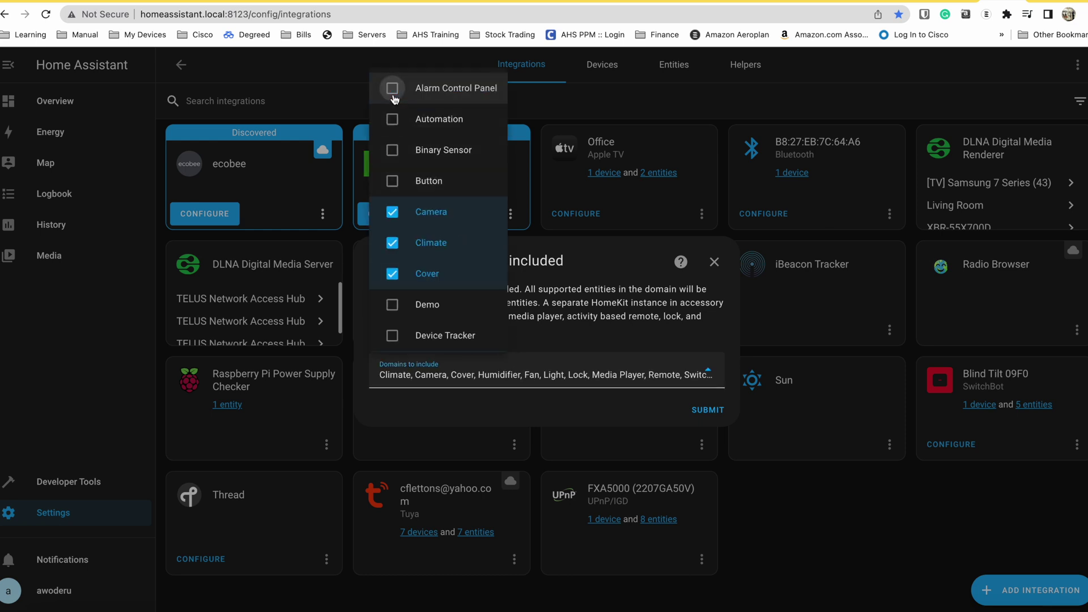
{"action": "left_click", "coordinate": [395, 210]}
{"action": "left_click", "coordinate": [394, 247]}
{"action": "left_click", "coordinate": [392, 274]}
{"action": "scroll", "coordinate": [391, 280], "scroll_direction": "down", "scroll_amount": 4}
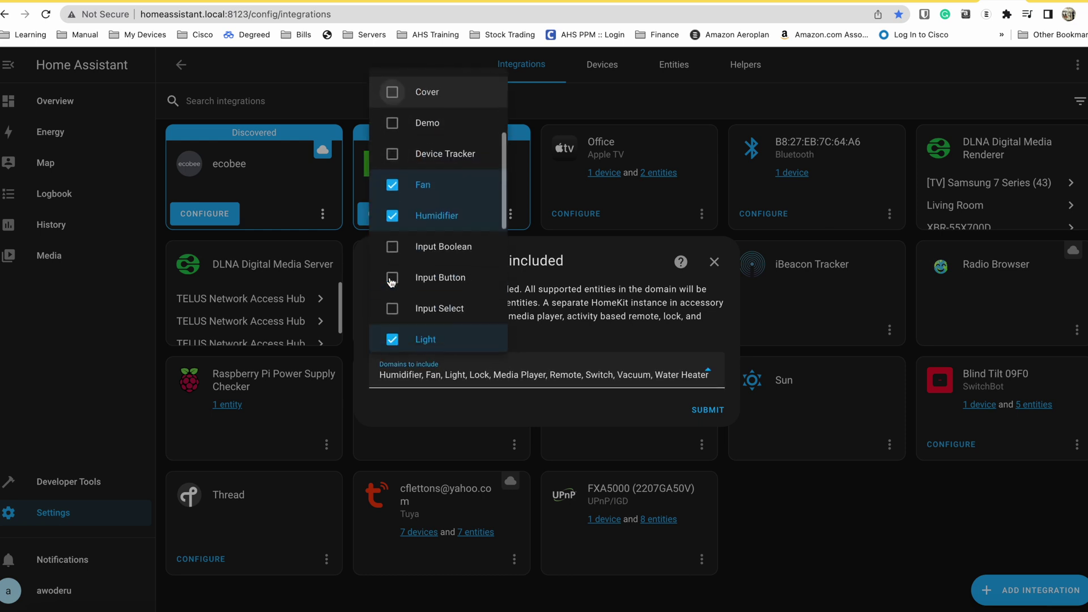
{"action": "left_click", "coordinate": [391, 172]}
{"action": "left_click", "coordinate": [391, 147]}
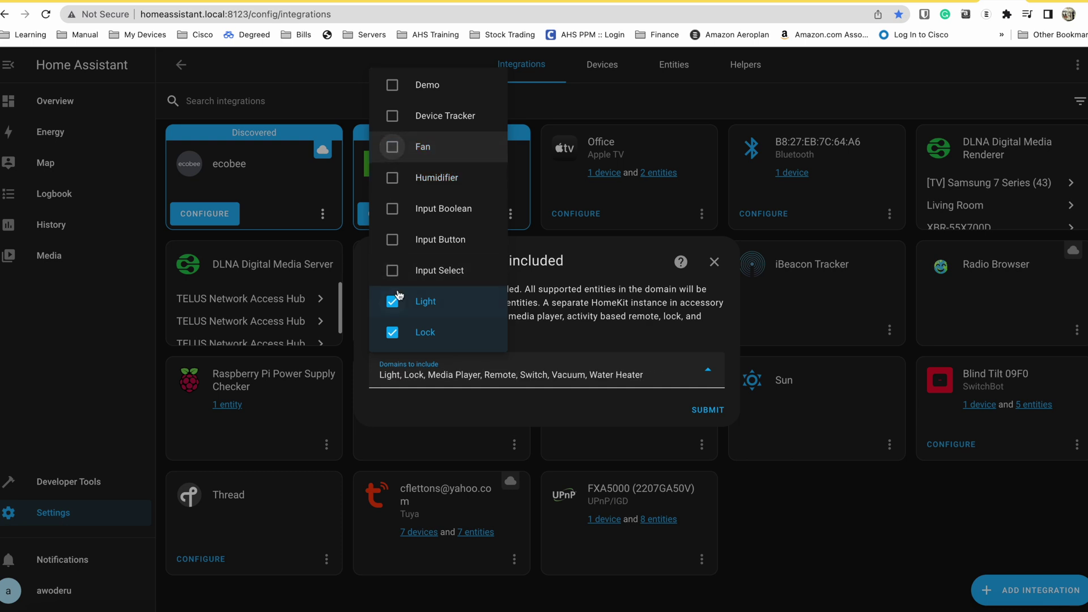
{"action": "left_click", "coordinate": [395, 301]}
{"action": "left_click", "coordinate": [395, 332]}
{"action": "scroll", "coordinate": [396, 339], "scroll_direction": "down", "scroll_amount": 3}
{"action": "scroll", "coordinate": [397, 340], "scroll_direction": "down", "scroll_amount": 1}
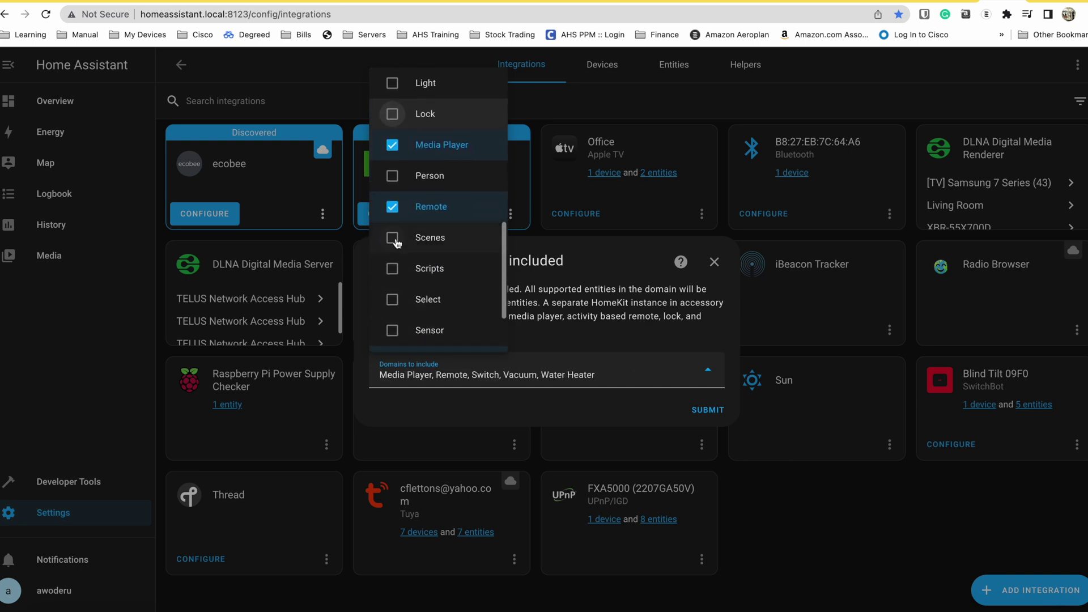
{"action": "left_click", "coordinate": [392, 207]}
{"action": "left_click", "coordinate": [393, 146]}
{"action": "scroll", "coordinate": [391, 267], "scroll_direction": "down", "scroll_amount": 2}
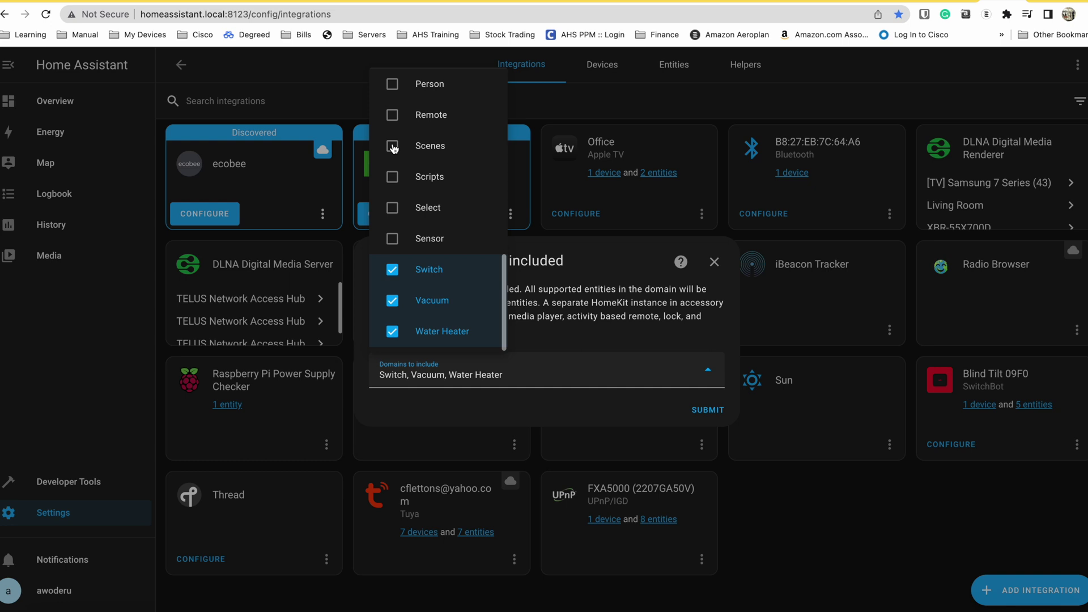
{"action": "left_click", "coordinate": [391, 271]}
- Include only Light, Sensor, Switch and Binary Sensor, create the bridge, and show its pairing code
{"action": "left_click", "coordinate": [418, 277]}
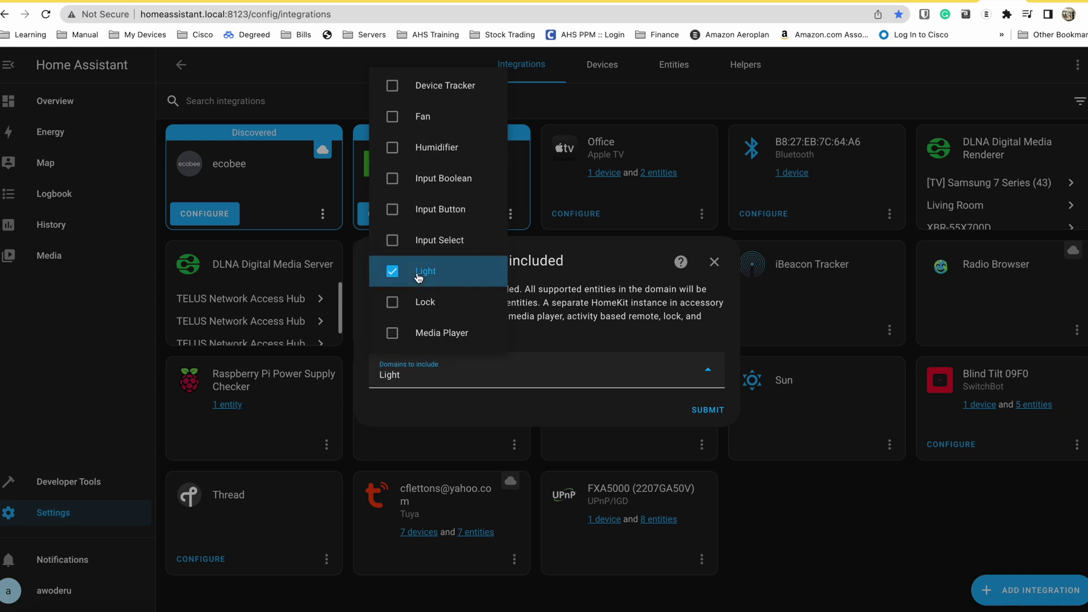
{"action": "scroll", "coordinate": [420, 276], "scroll_direction": "down", "scroll_amount": 3}
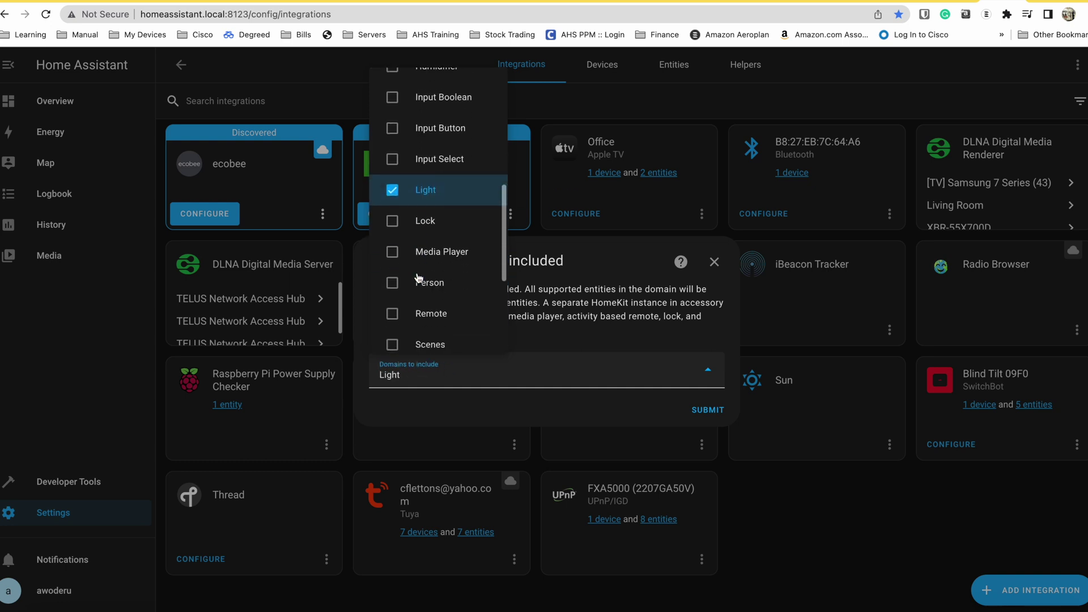
{"action": "scroll", "coordinate": [432, 317], "scroll_direction": "down", "scroll_amount": 3}
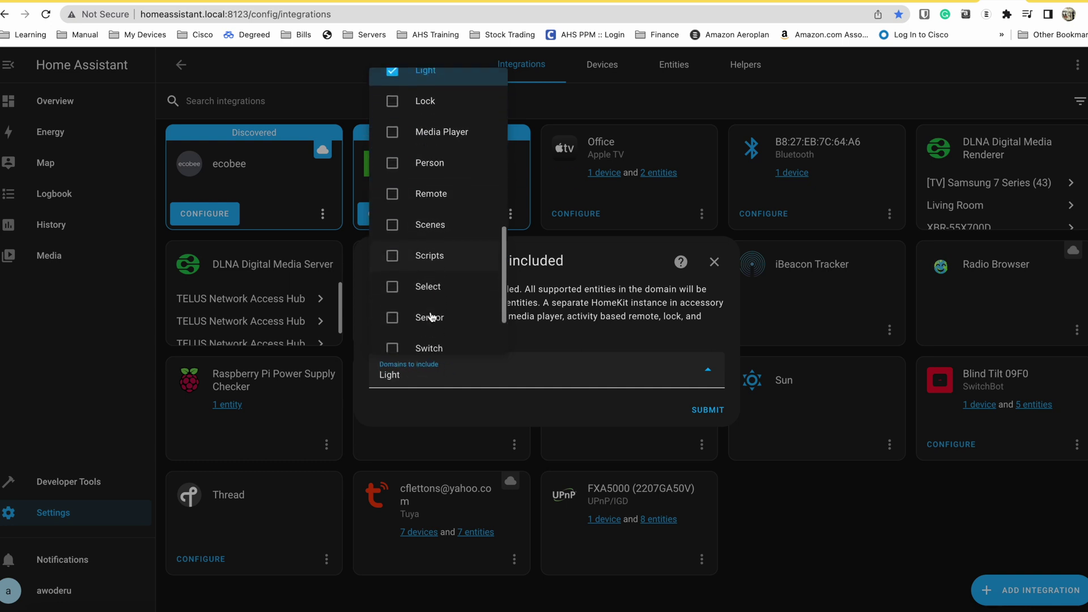
{"action": "left_click", "coordinate": [421, 273]}
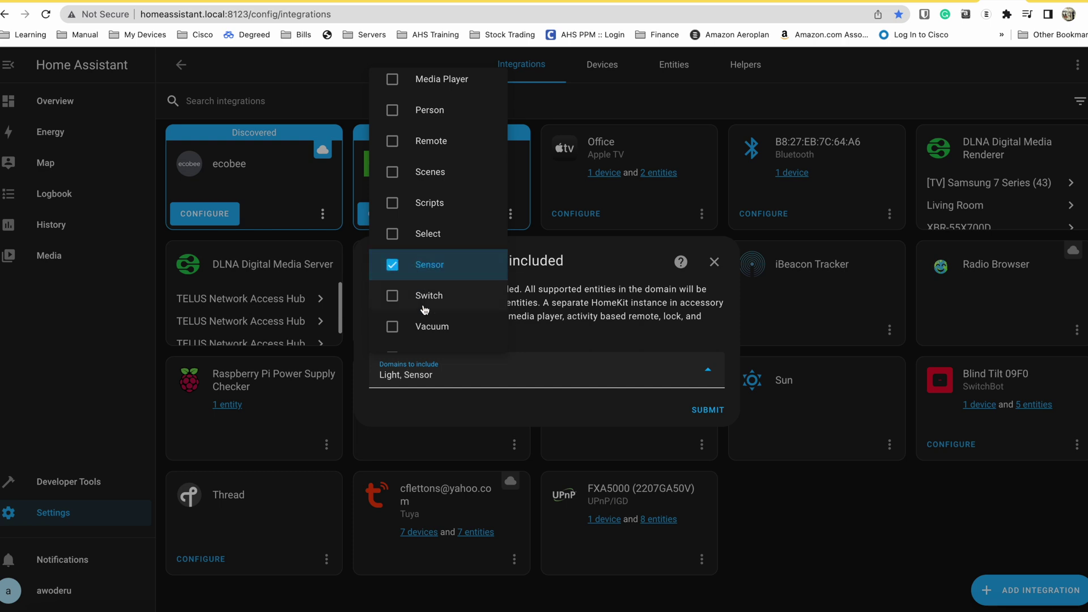
{"action": "left_click", "coordinate": [424, 300]}
{"action": "scroll", "coordinate": [424, 300], "scroll_direction": "down", "scroll_amount": 1}
{"action": "scroll", "coordinate": [426, 233], "scroll_direction": "up", "scroll_amount": 5}
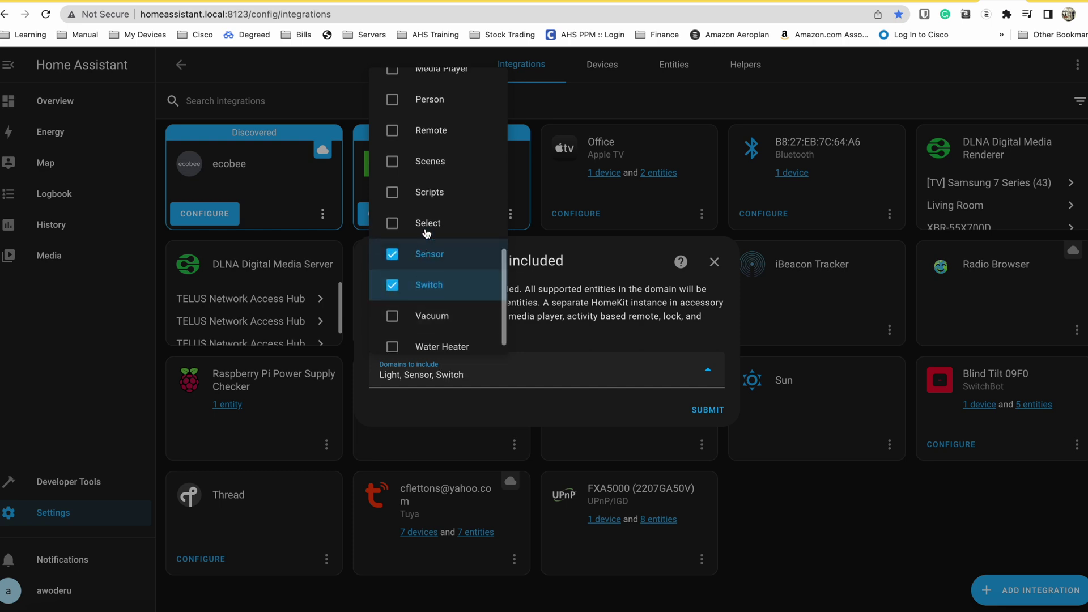
{"action": "scroll", "coordinate": [426, 233], "scroll_direction": "up", "scroll_amount": 7}
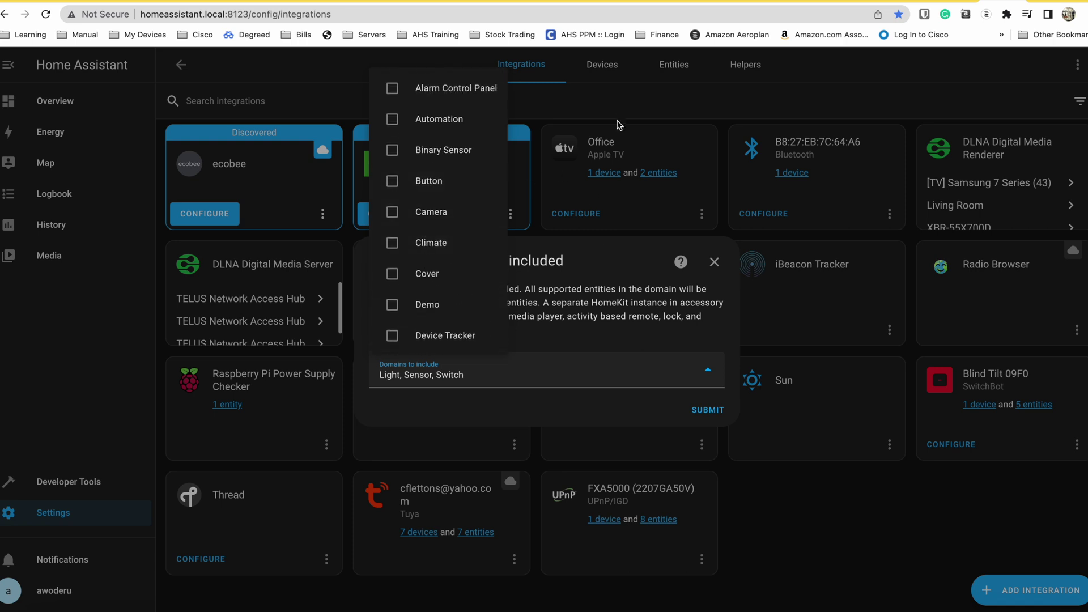
{"action": "left_click", "coordinate": [435, 146]}
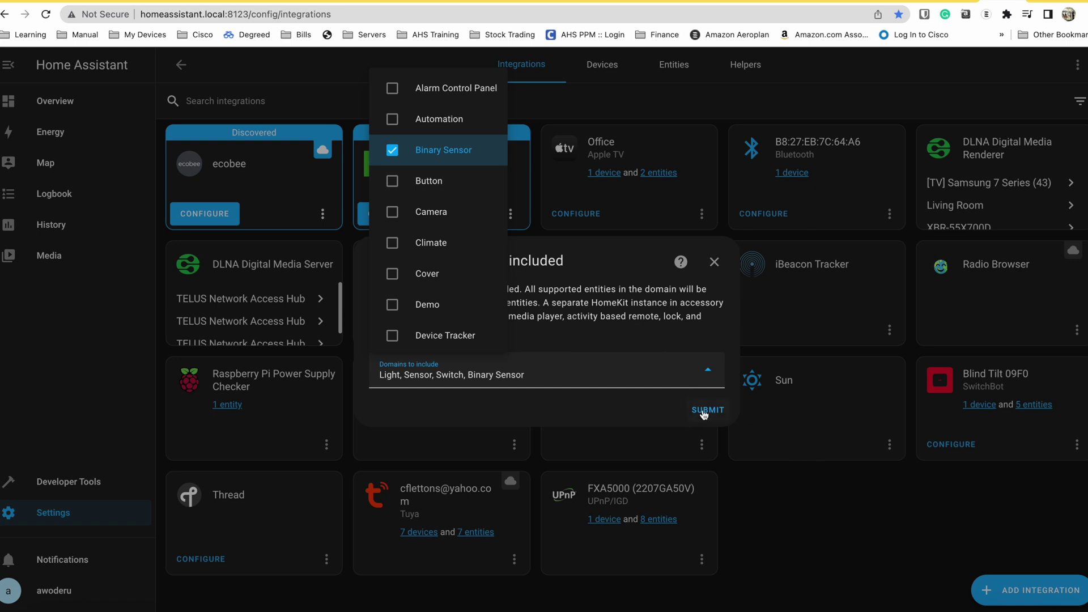
{"action": "left_click", "coordinate": [704, 413]}
{"action": "left_click", "coordinate": [62, 560]}
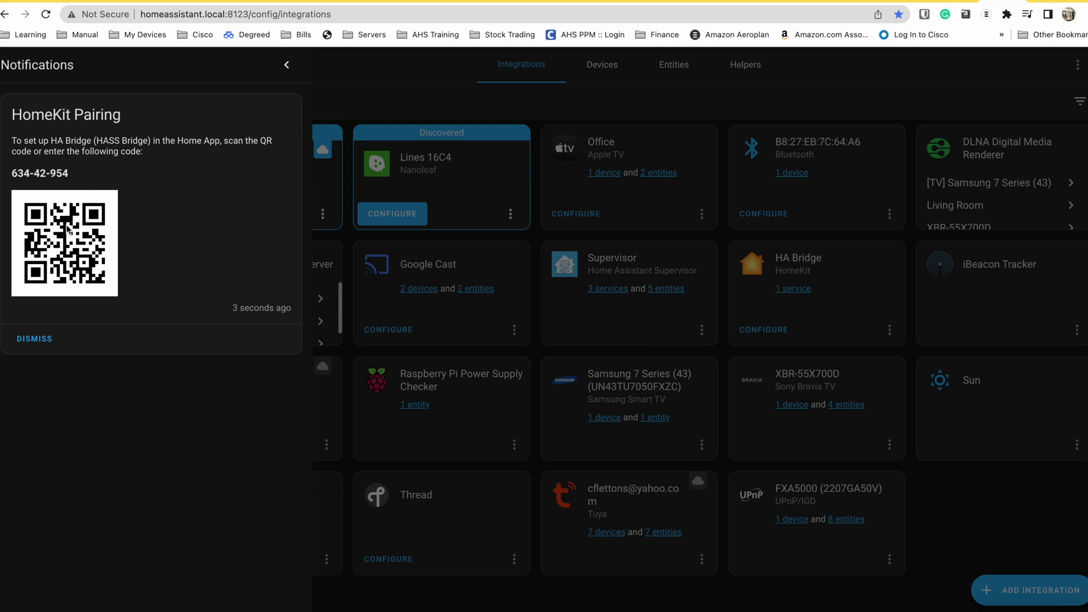
- Resubmit the HA Bridge options in bridge mode, then browse the entities available for exclusion
{"action": "left_click", "coordinate": [861, 340]}
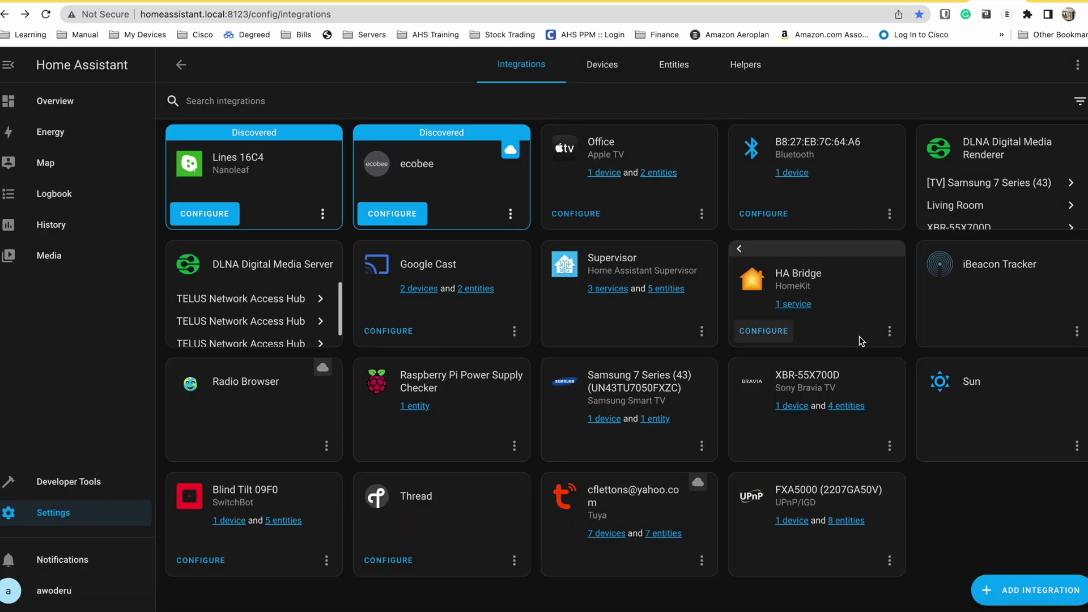
{"action": "left_click", "coordinate": [764, 331]}
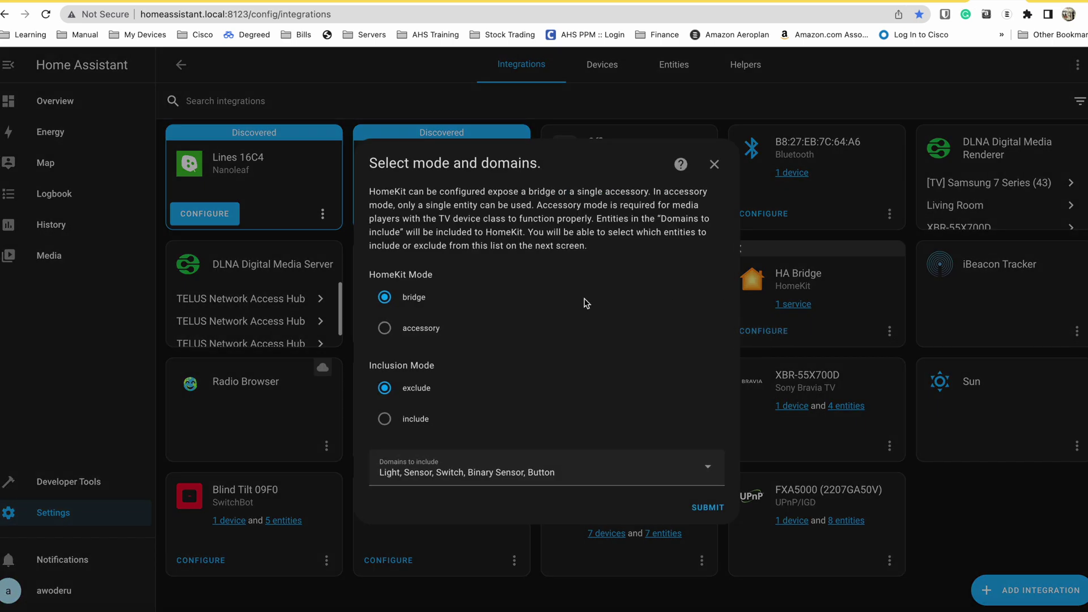
{"action": "left_click_drag", "start_coordinate": [407, 386], "coordinate": [439, 390]}
{"action": "left_click", "coordinate": [707, 508]}
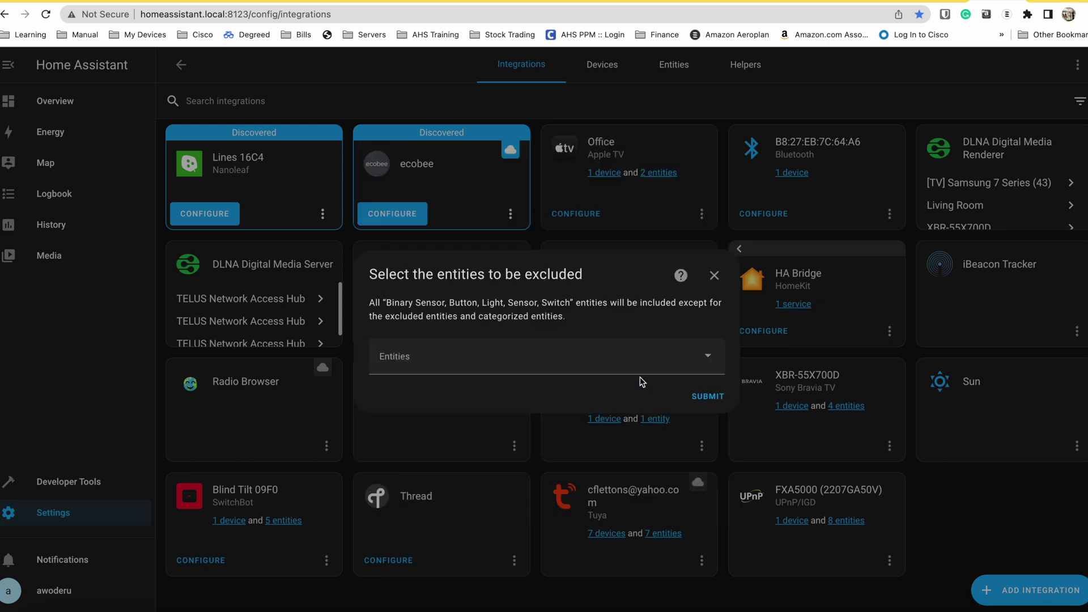
{"action": "left_click", "coordinate": [708, 355]}
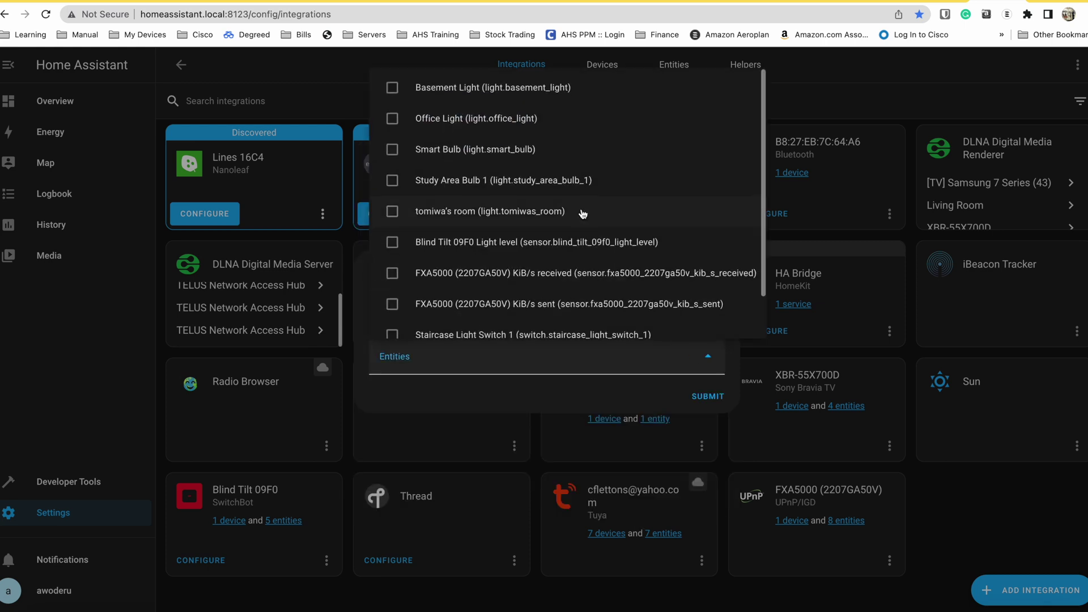
{"action": "scroll", "coordinate": [584, 214], "scroll_direction": "down", "scroll_amount": 1}
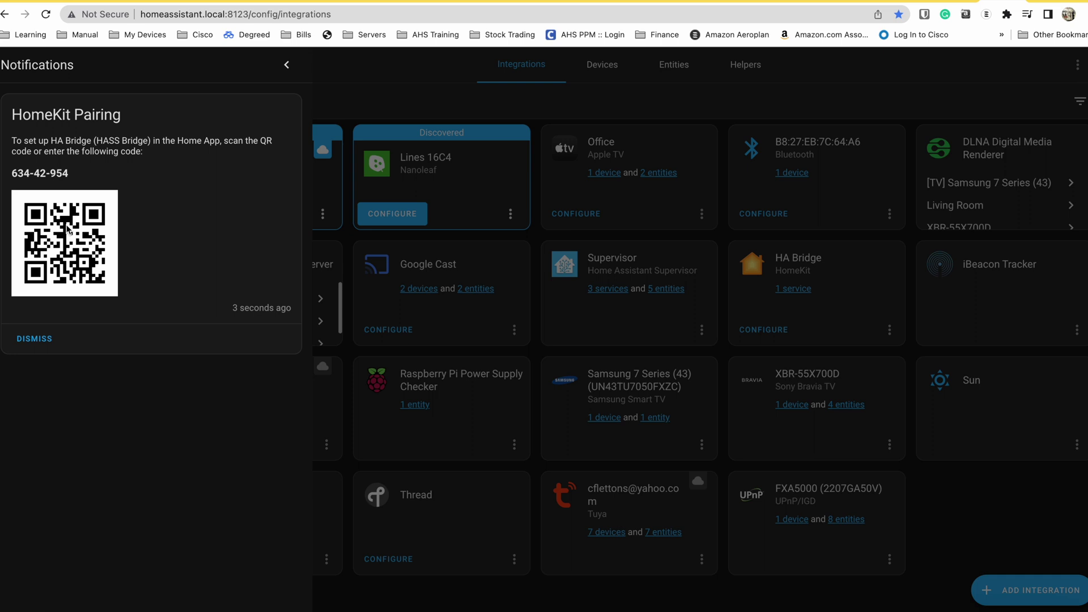
- Back in Devices & Services, search 'homekit' and start adding an Apple HomeKit instance
{"action": "key", "text": "Escape"}
{"action": "key", "text": "alt+Left"}
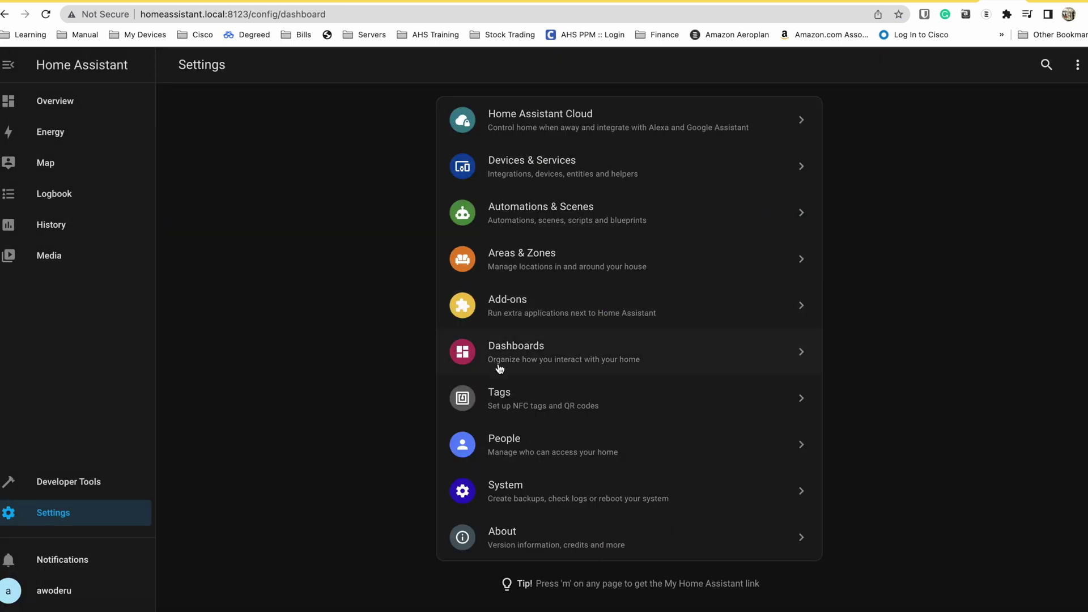
{"action": "left_click", "coordinate": [593, 174]}
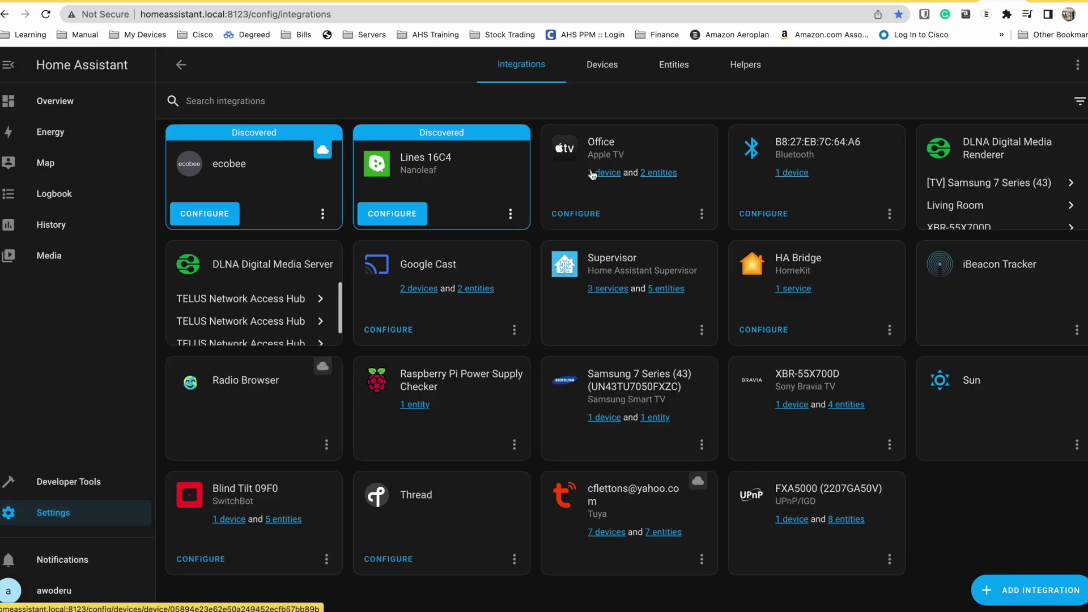
{"action": "left_click", "coordinate": [989, 590]}
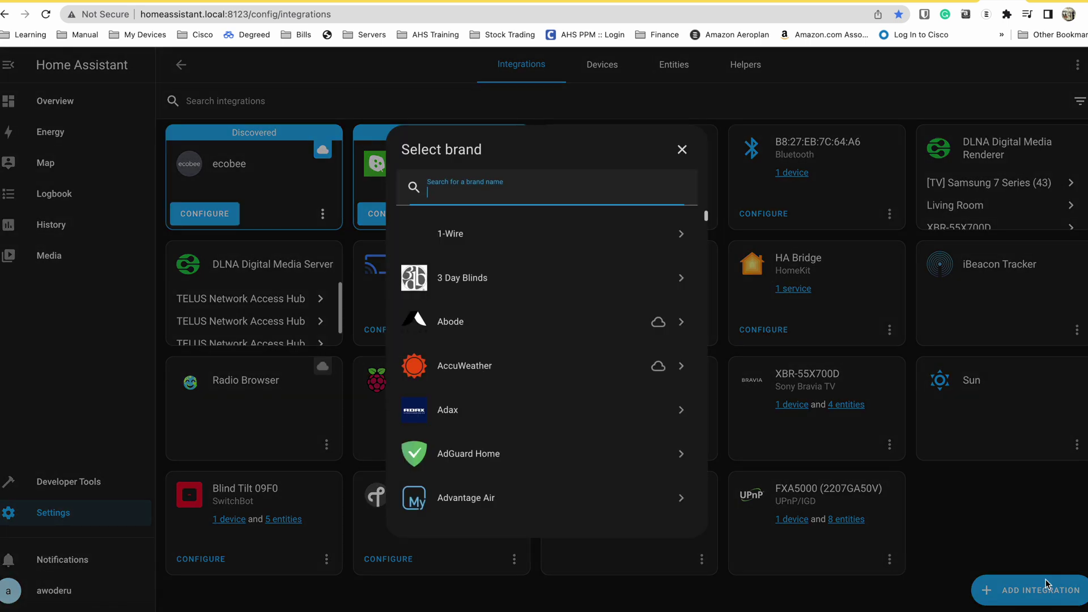
{"action": "type", "text": "homekit"}
{"action": "left_click", "coordinate": [527, 232]}
{"action": "left_click", "coordinate": [494, 288]}
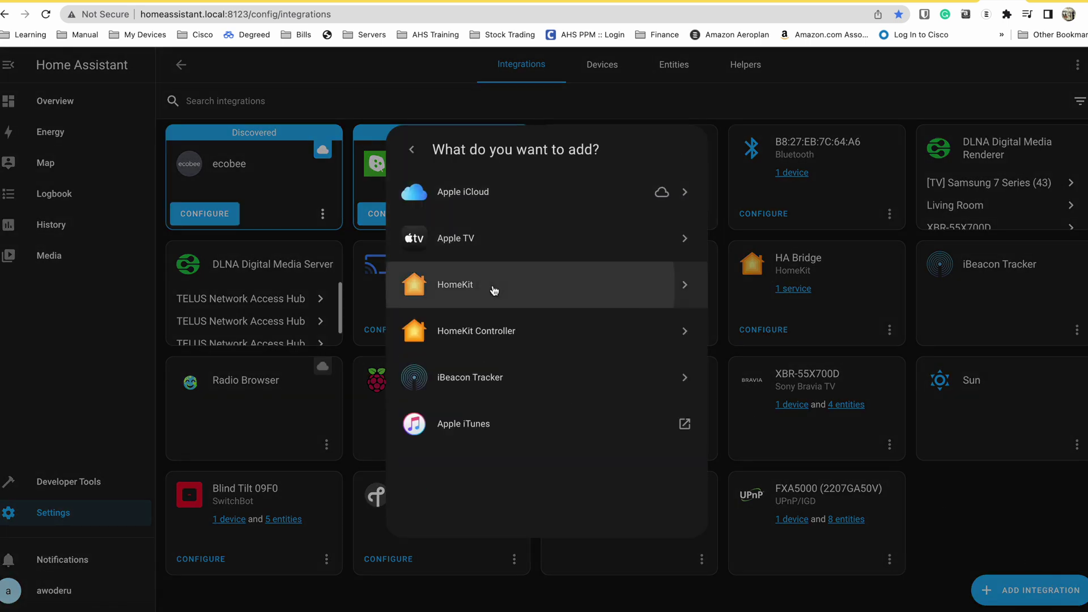
- Tick the Climate and Camera domains, then dismiss the HomeKit setup dialog
{"action": "left_click", "coordinate": [444, 378]}
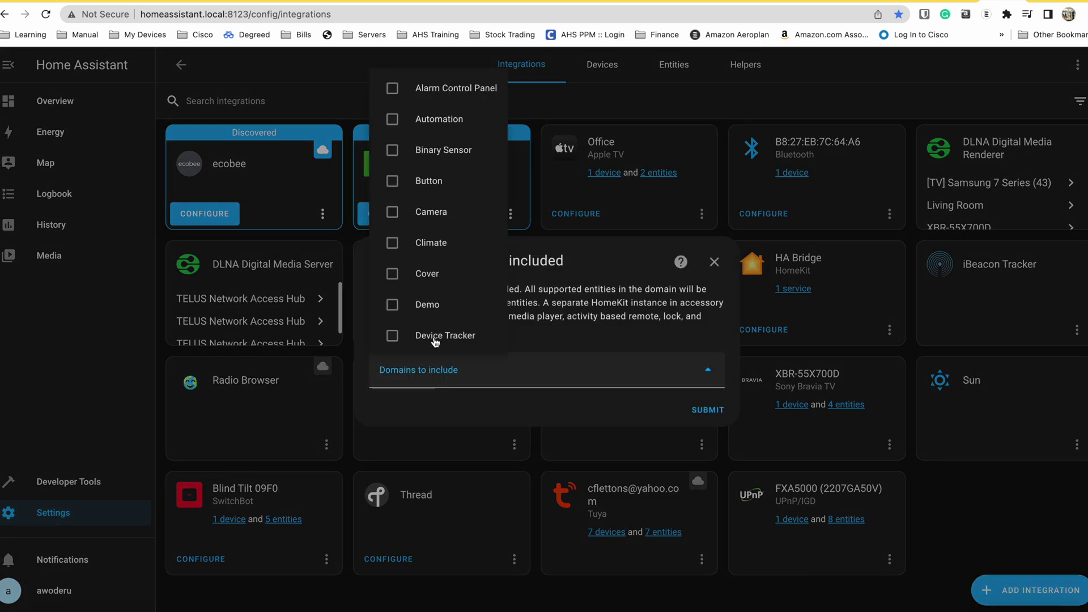
{"action": "left_click", "coordinate": [431, 239]}
{"action": "left_click", "coordinate": [435, 210]}
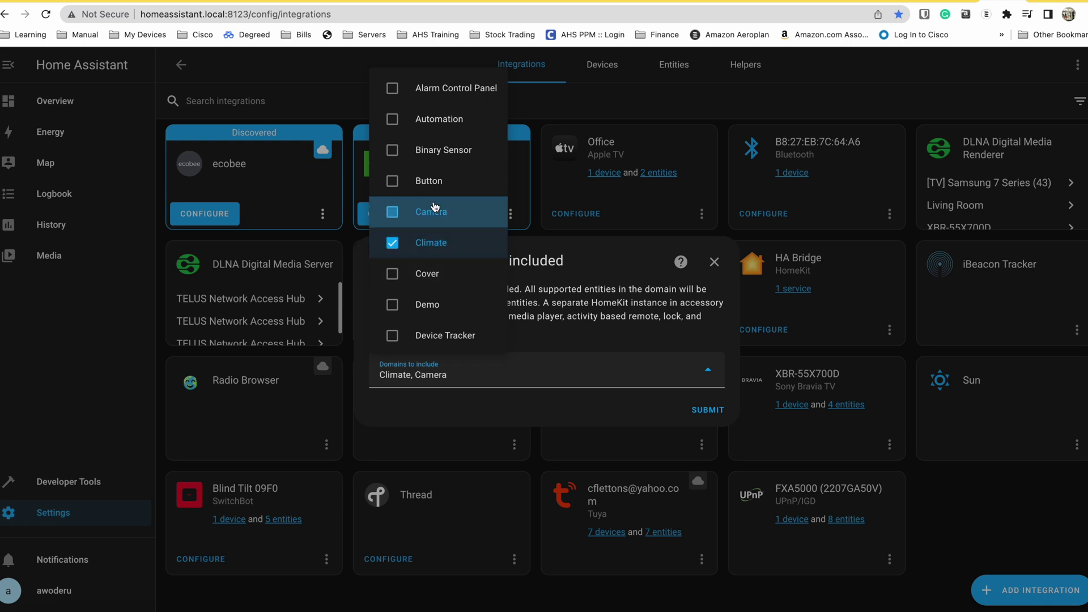
{"action": "key", "text": "Escape"}
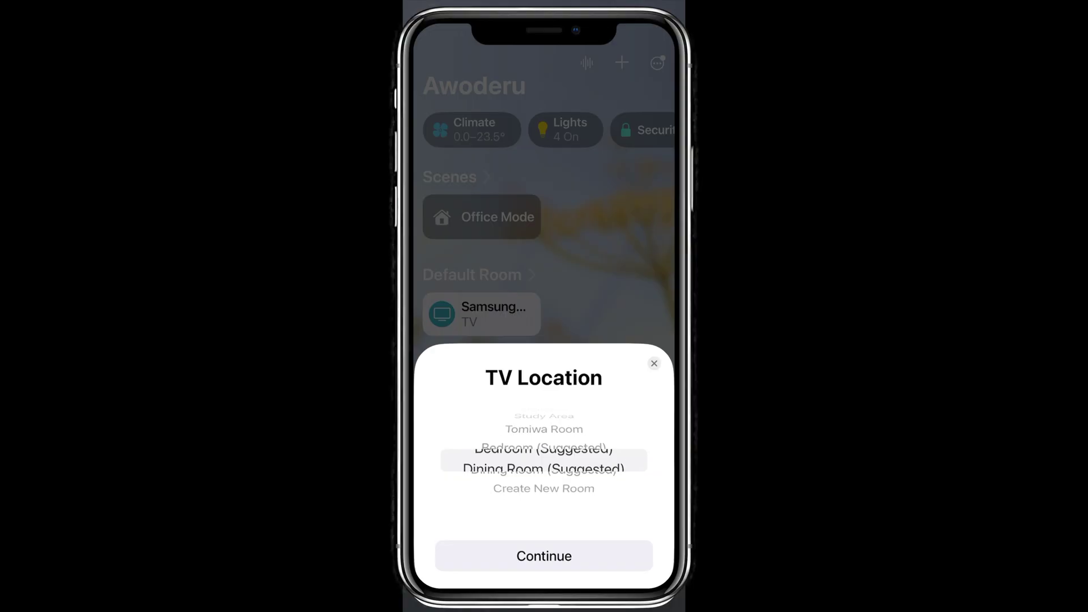
- Place the TV in a new room 'Mum's Room' and rename it 'Samsung TV'
{"action": "type", "text": "Mum"}
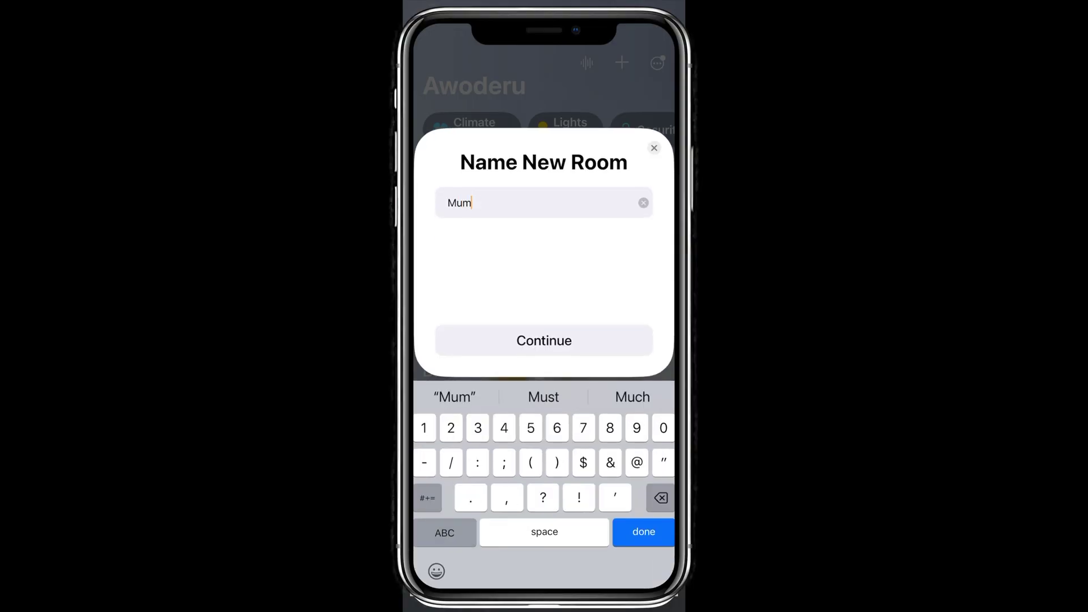
{"action": "type", "text": "’s Room"}
{"action": "left_click", "coordinate": [544, 340]}
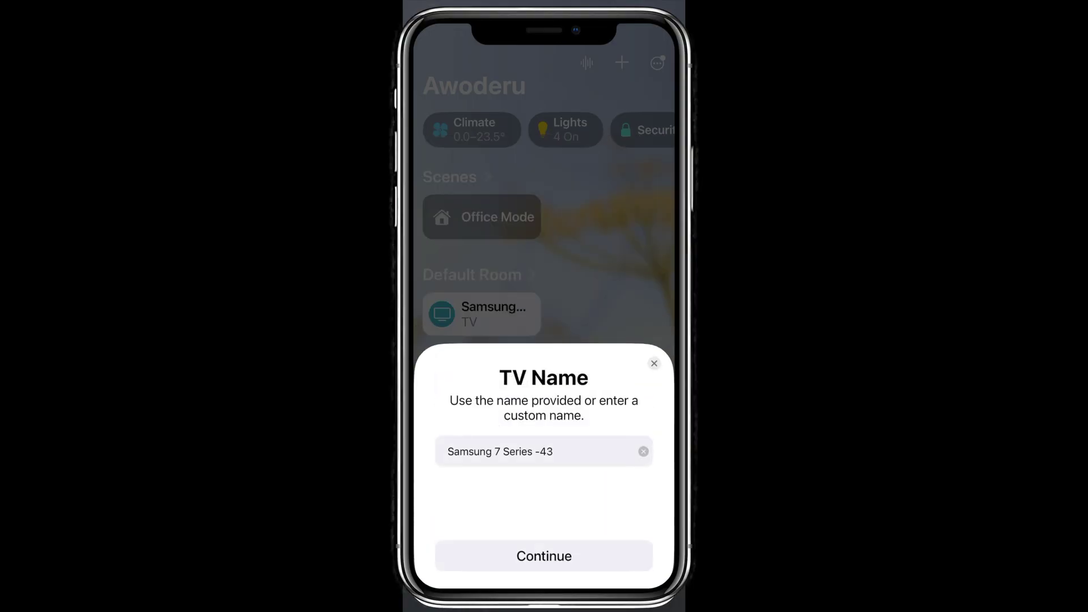
{"action": "left_click", "coordinate": [566, 452]}
{"action": "key", "text": "BackSpace"}
{"action": "key", "text": "BackSpace"}
{"action": "key", "text": "BackSpace"}
{"action": "key", "text": "BackSpace"}
{"action": "key", "text": "BackSpace"}
{"action": "key", "text": "BackSpace"}
{"action": "key", "text": "BackSpace"}
{"action": "key", "text": "BackSpace"}
{"action": "key", "text": "BackSpace"}
{"action": "key", "text": "BackSpace"}
{"action": "key", "text": "BackSpace"}
{"action": "key", "text": "BackSpace"}
{"action": "type", "text": "TV"}
{"action": "left_click", "coordinate": [544, 341]}
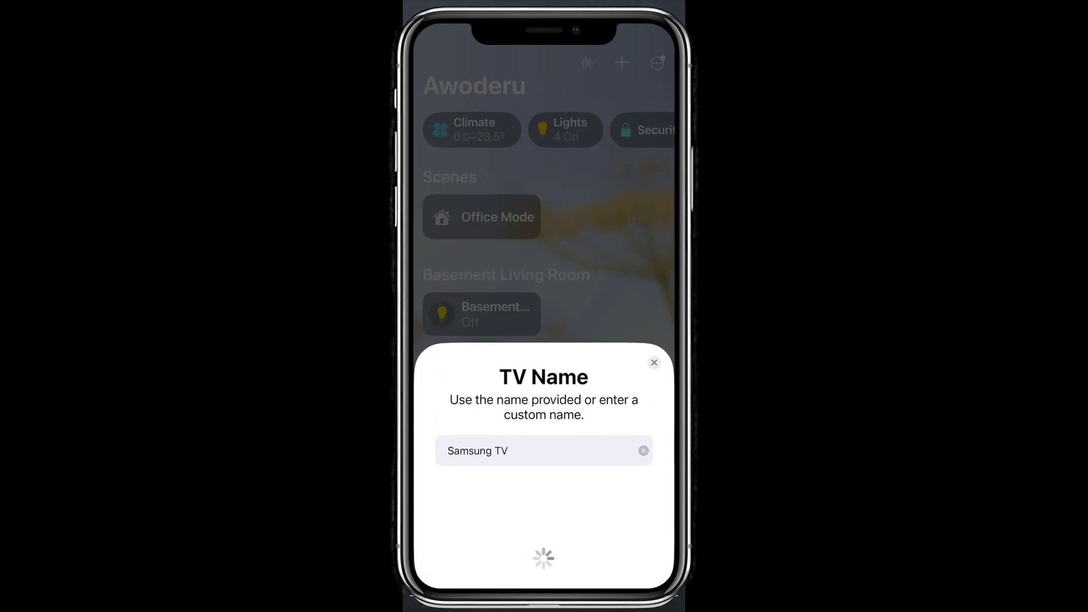
- Skip past the input sources and automations steps, finish setup, and open the Samsung TV controls
{"action": "left_click", "coordinate": [544, 554]}
{"action": "left_click", "coordinate": [544, 556]}
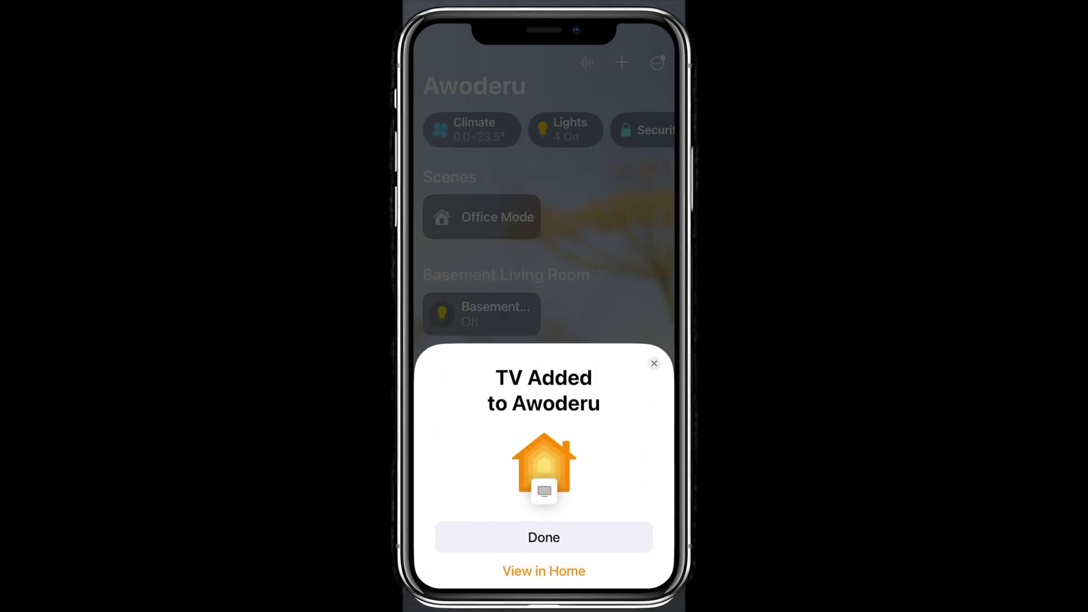
{"action": "left_click", "coordinate": [544, 537]}
{"action": "left_click", "coordinate": [601, 411]}
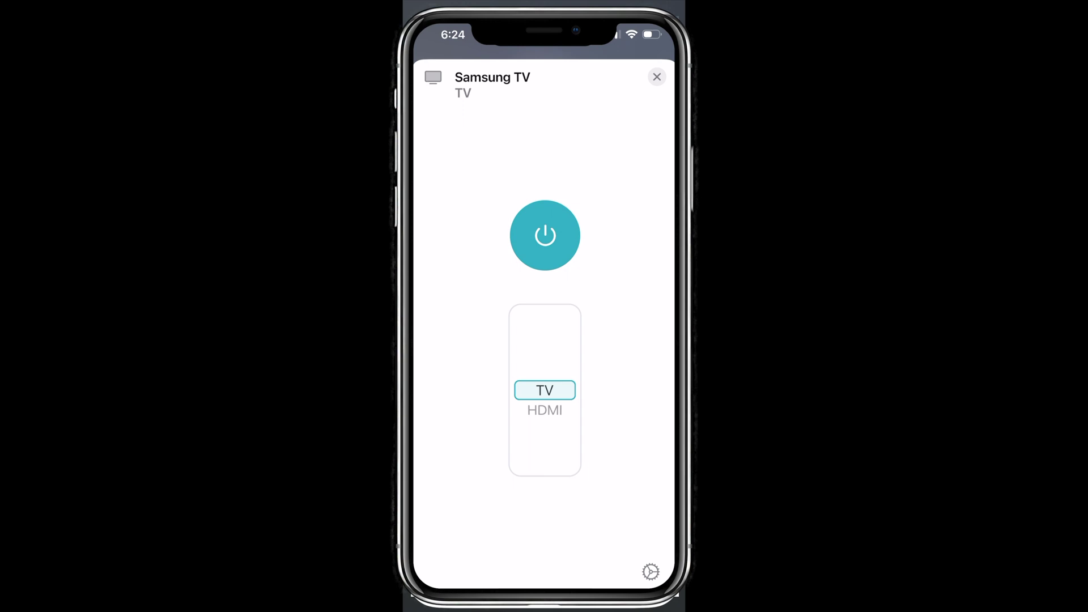